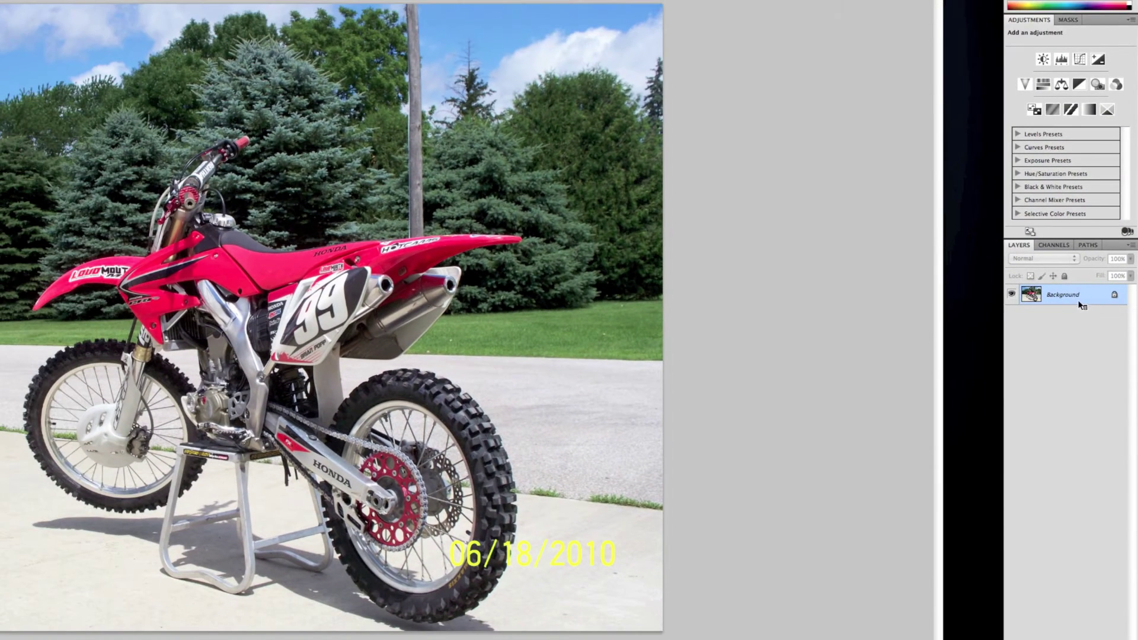
Duplicate the Background layer so a 'Background copy' layer sits above it.
{"action": "left_click_drag", "start_coordinate": [1082, 305], "coordinate": [1104, 612]}
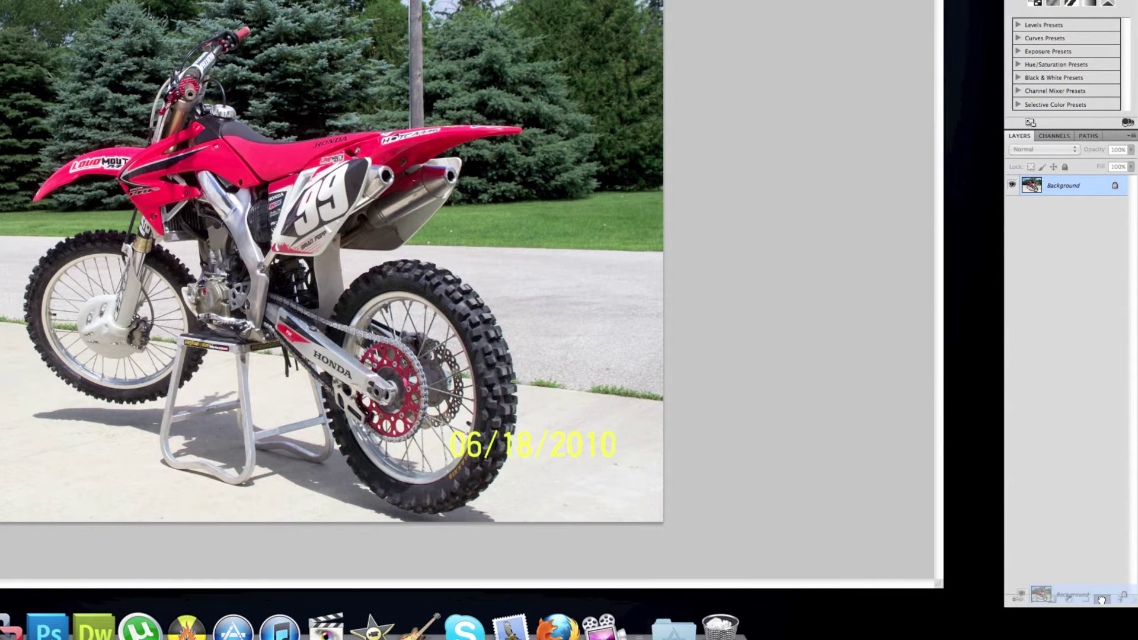
{"action": "left_click_drag", "start_coordinate": [1101, 600], "coordinate": [1103, 600]}
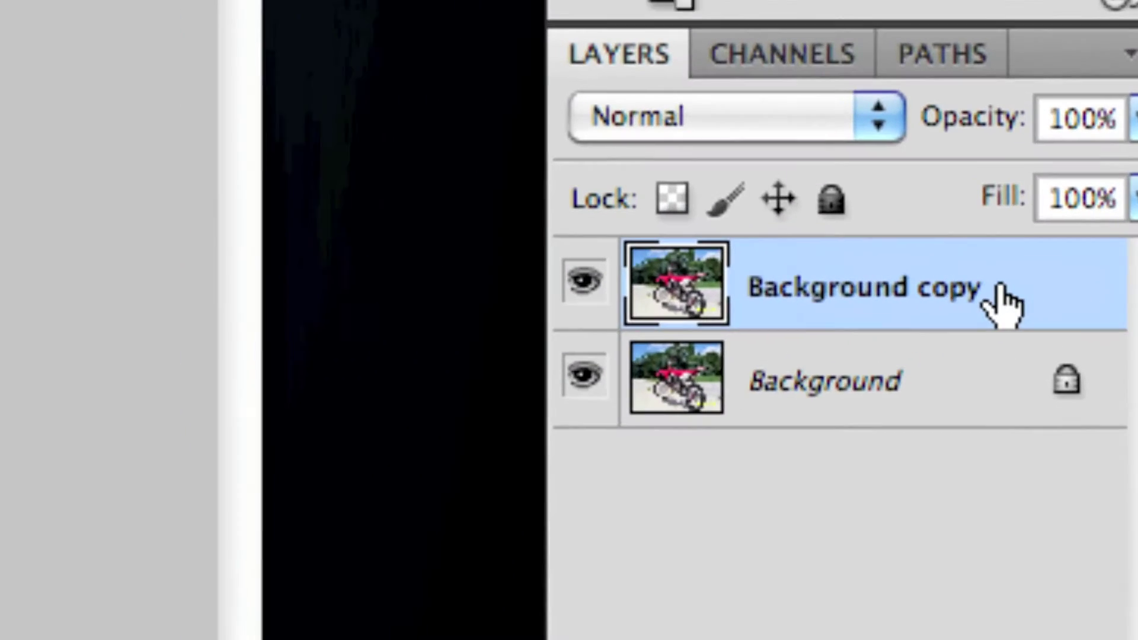
{"action": "right_click", "coordinate": [1061, 299]}
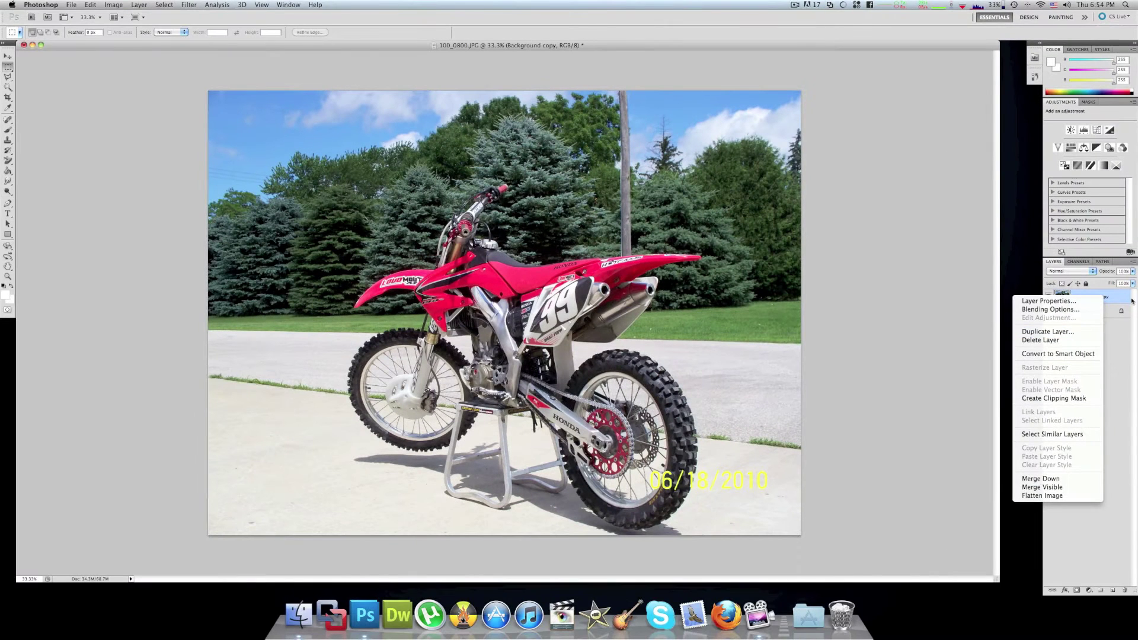
{"action": "key", "text": "Escape"}
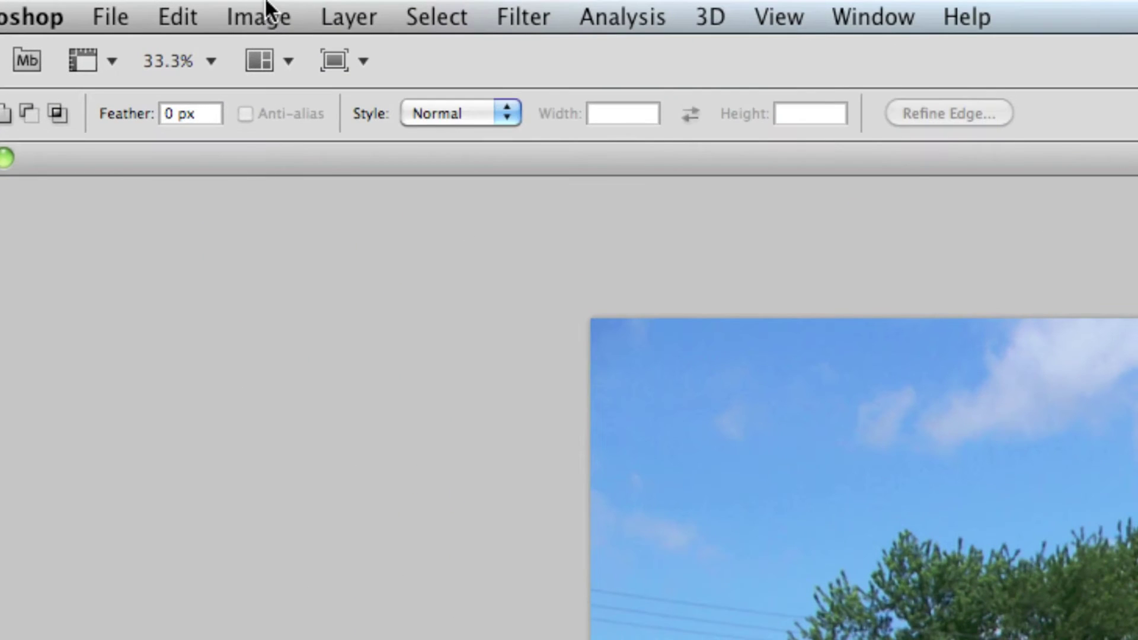
Apply Hue/Saturation to Background copy with Saturation about -82 and Lightness +2.
{"action": "left_click", "coordinate": [113, 5]}
{"action": "mouse_move", "coordinate": [280, 111]}
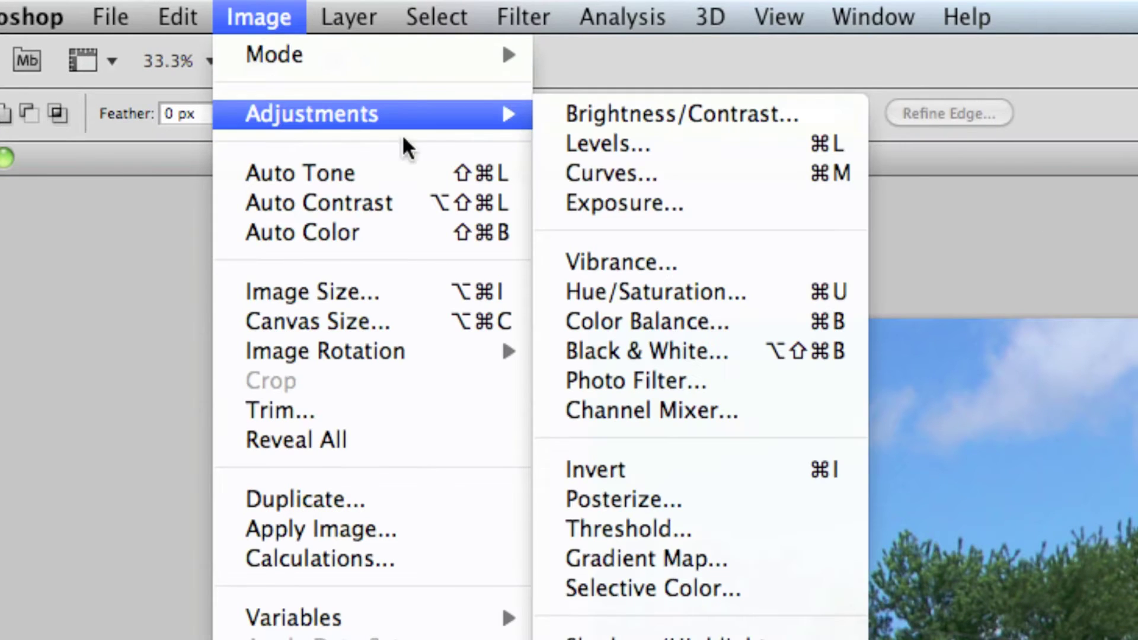
{"action": "left_click", "coordinate": [686, 290]}
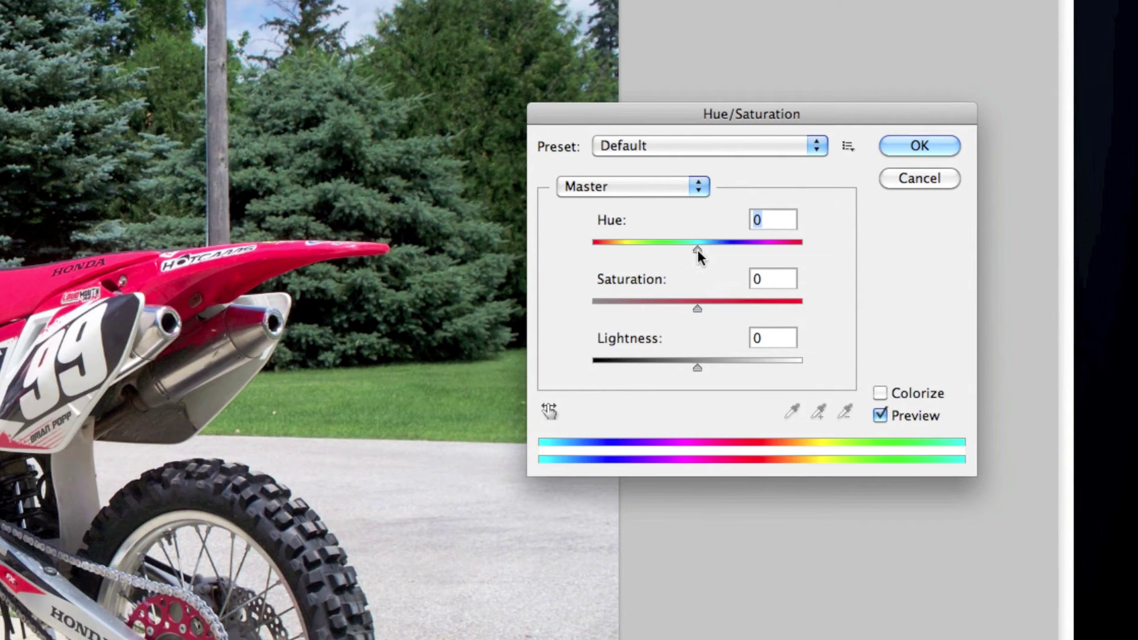
{"action": "mouse_move", "coordinate": [698, 249]}
{"action": "left_mouse_down"}
{"action": "mouse_move", "coordinate": [617, 251]}
{"action": "mouse_move", "coordinate": [793, 251]}
{"action": "mouse_move", "coordinate": [700, 254]}
{"action": "left_mouse_up"}
{"action": "left_click_drag", "start_coordinate": [698, 309], "coordinate": [572, 308]}
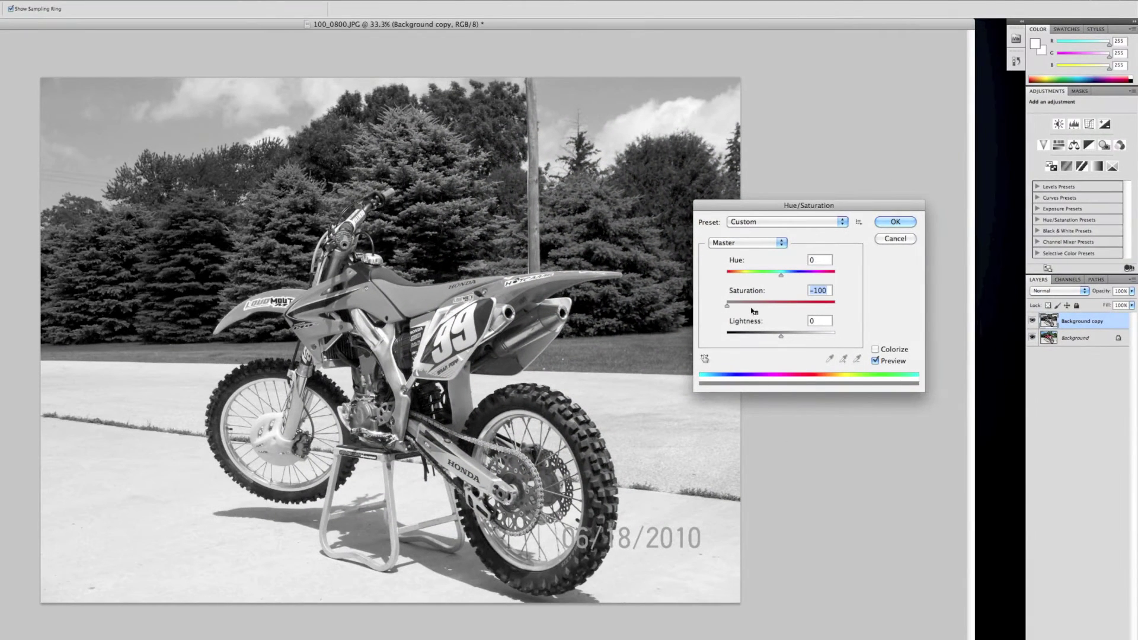
{"action": "left_click_drag", "start_coordinate": [728, 305], "coordinate": [742, 308]}
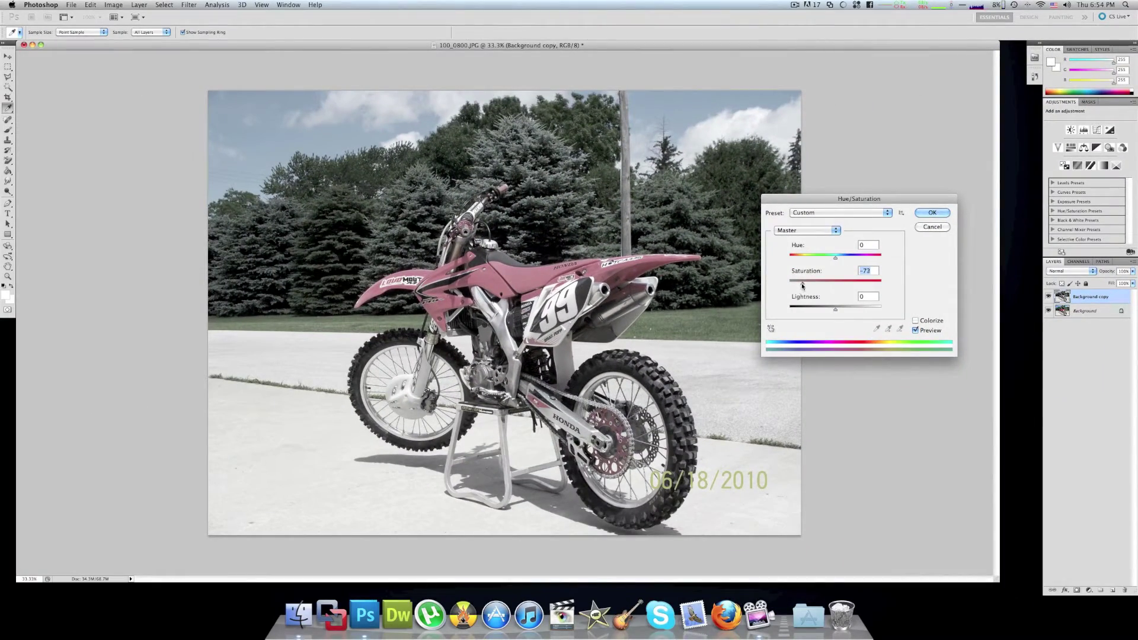
{"action": "left_click_drag", "start_coordinate": [802, 286], "coordinate": [838, 310]}
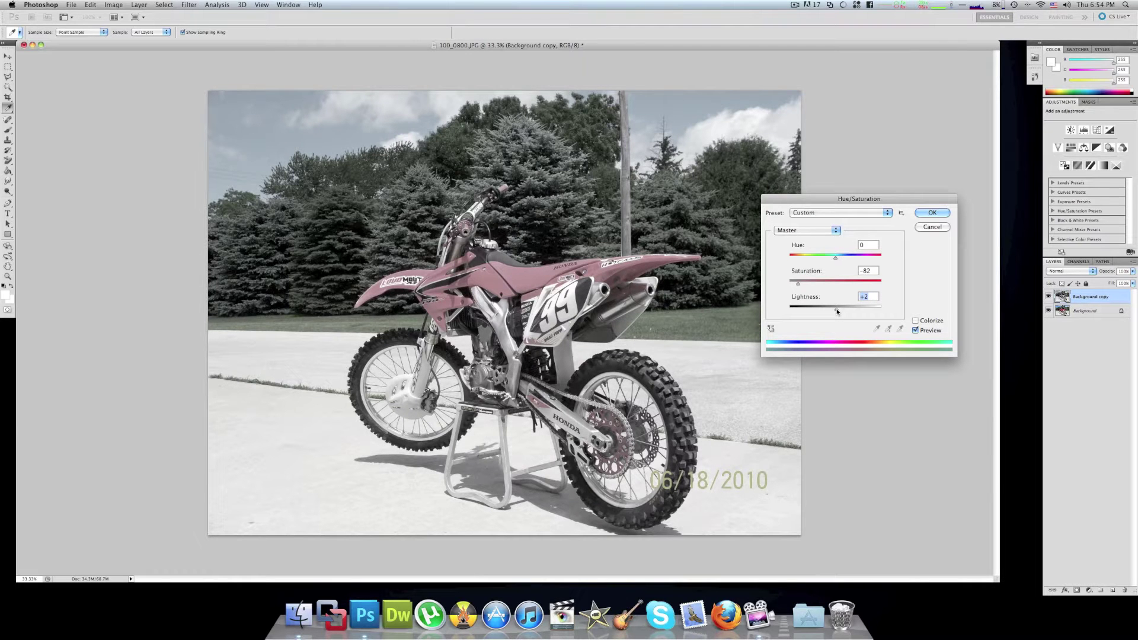
{"action": "key", "text": "Return"}
{"action": "key", "text": "m"}
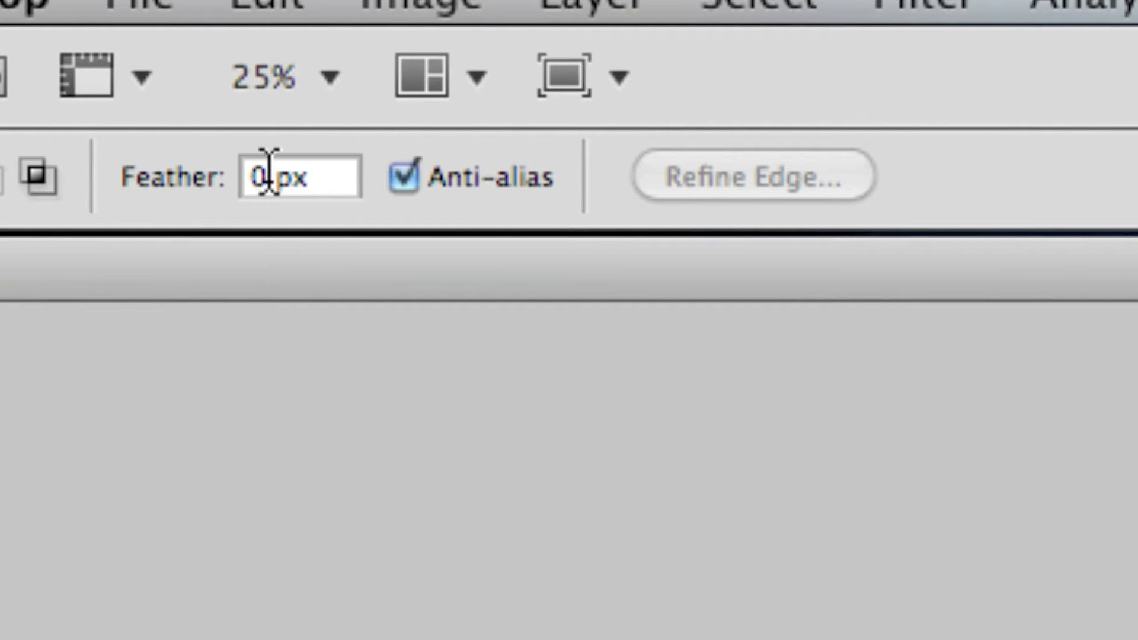
Set Feather to 3 px and trace a selection around the front fender and side shroud.
{"action": "left_click_drag", "start_coordinate": [267, 176], "coordinate": [234, 176]}
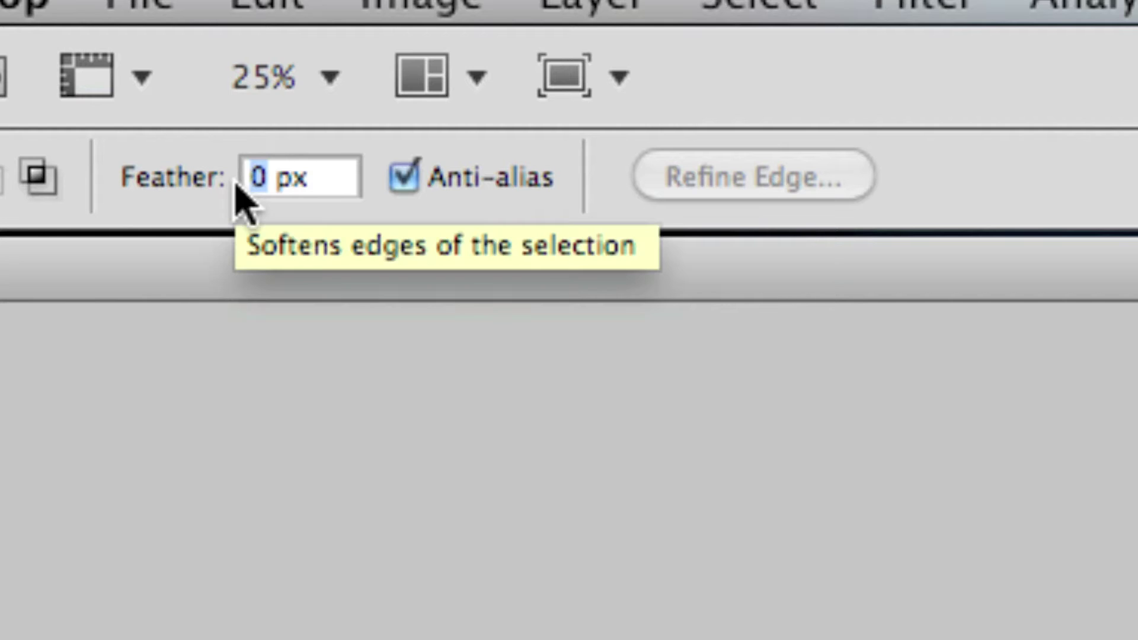
{"action": "type", "text": "3"}
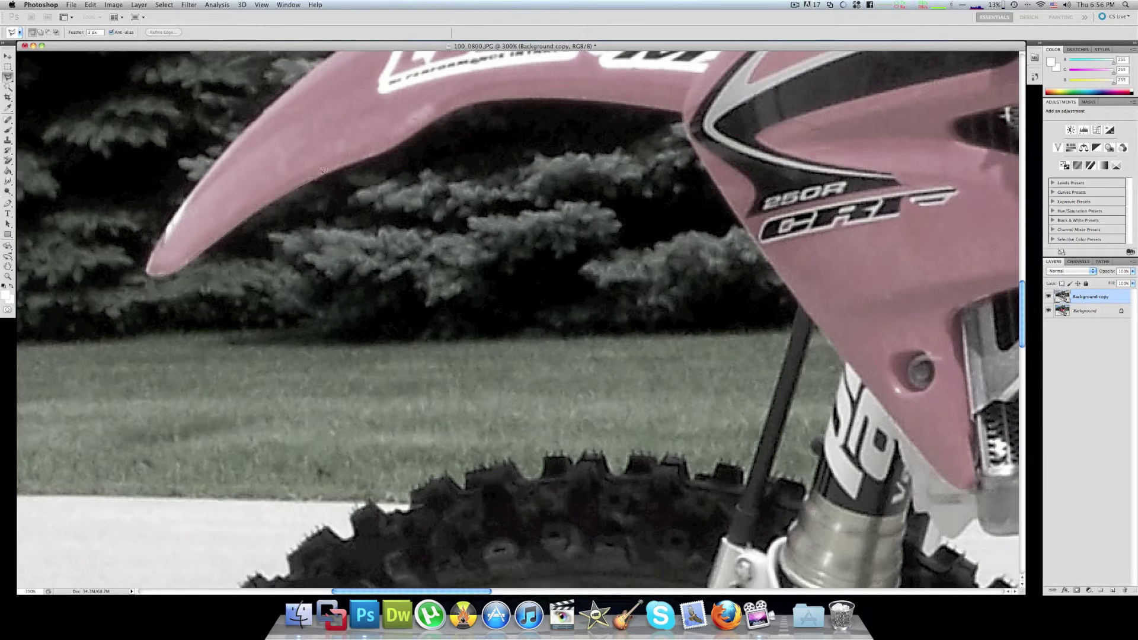
{"action": "left_click_drag", "start_coordinate": [323, 170], "coordinate": [382, 154]}
{"action": "mouse_move", "coordinate": [498, 95]}
{"action": "left_mouse_down"}
{"action": "mouse_move", "coordinate": [741, 224]}
{"action": "mouse_move", "coordinate": [836, 238]}
{"action": "mouse_move", "coordinate": [749, 170]}
{"action": "mouse_move", "coordinate": [639, 31]}
{"action": "mouse_move", "coordinate": [698, 116]}
{"action": "mouse_move", "coordinate": [851, 85]}
{"action": "left_mouse_up"}
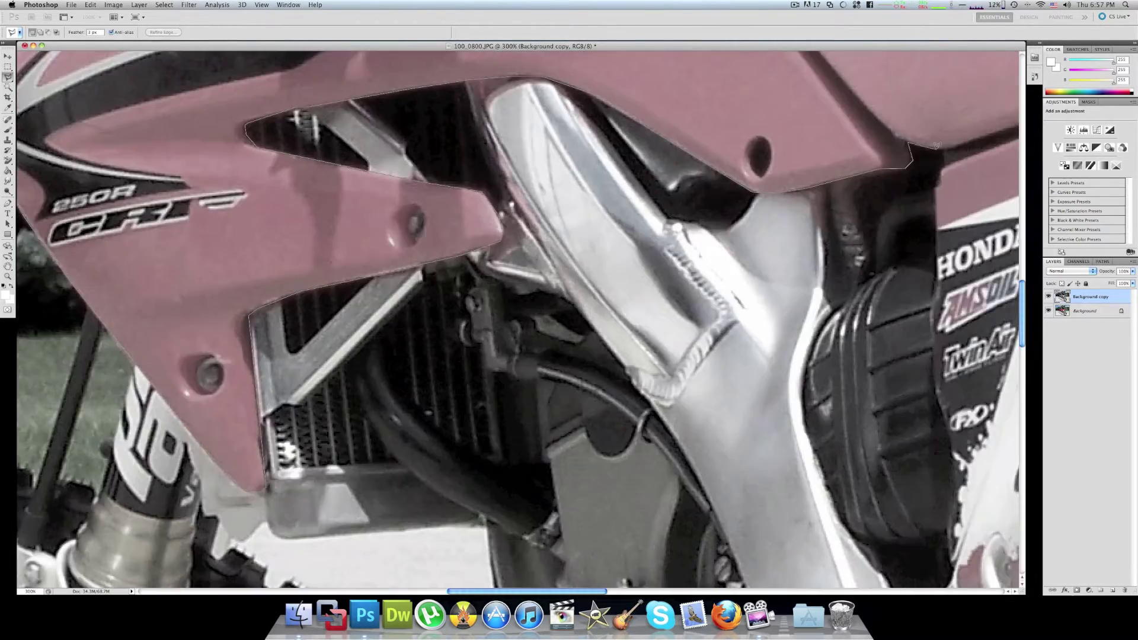
{"action": "key", "text": "super+minus"}
{"action": "key", "text": "super+minus"}
{"action": "scroll", "coordinate": [504, 200], "scroll_direction": "up", "scroll_amount": 3}
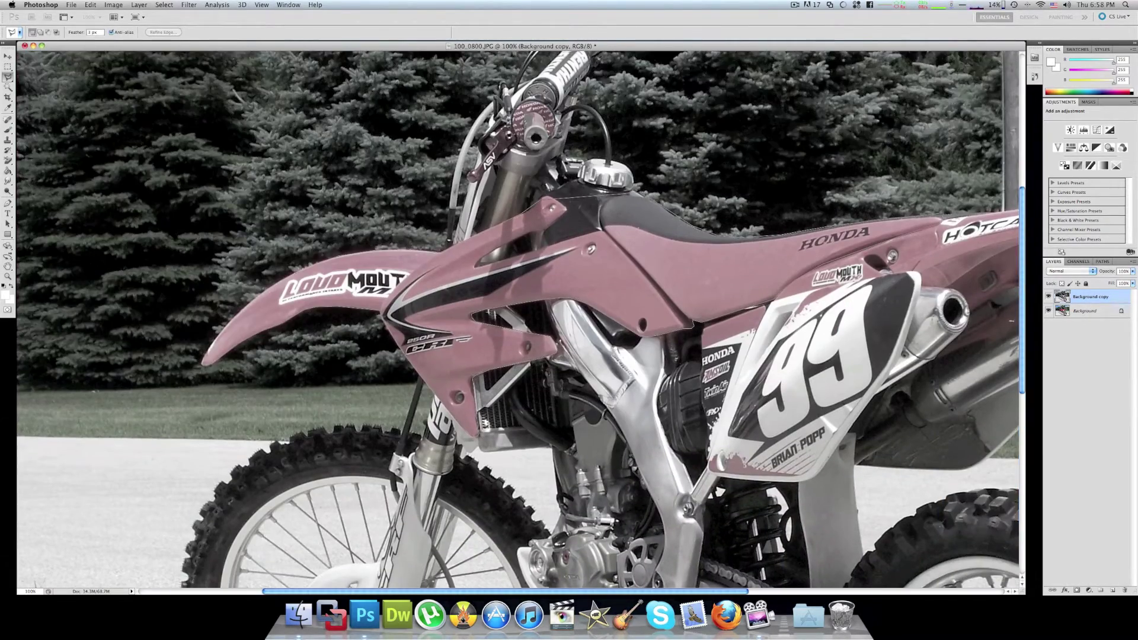
{"action": "left_click_drag", "start_coordinate": [264, 322], "coordinate": [265, 321]}
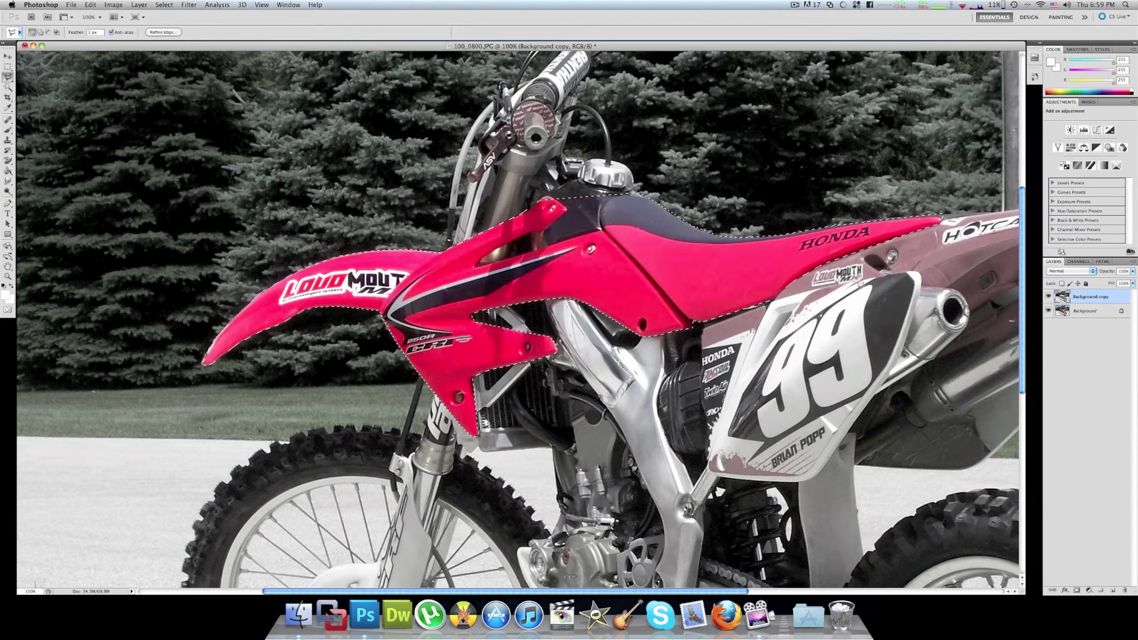
Deselect with Cmd+D, leaving the fender, shroud and seat in full red.
{"action": "key", "text": "super+d"}
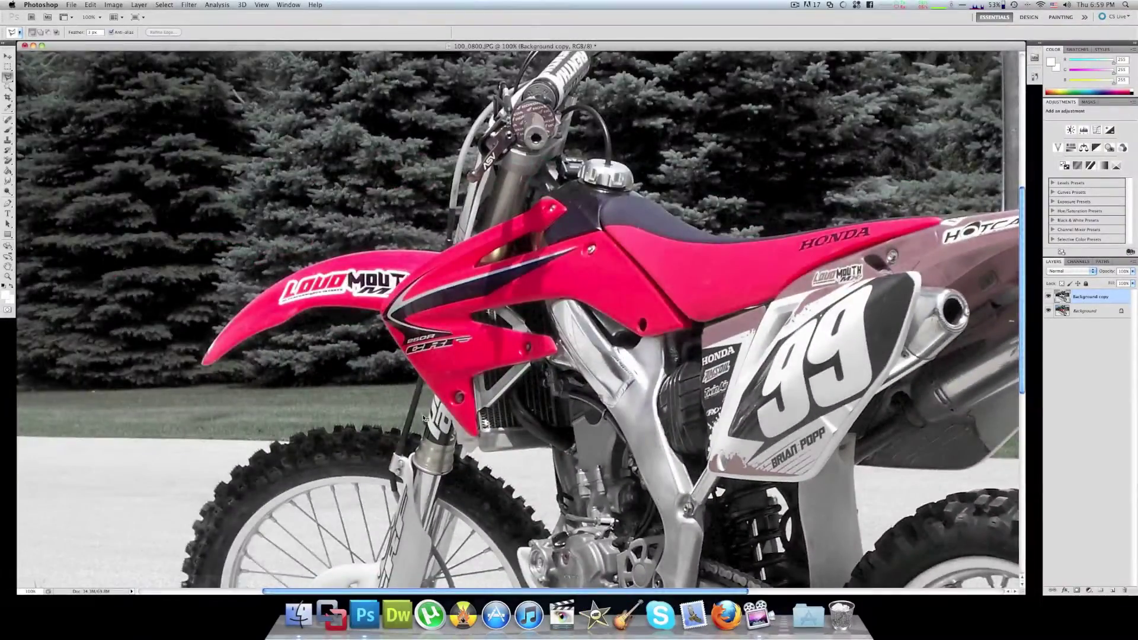
Outline the HONDA brake disc and delete the grey to reveal its red.
{"action": "key", "text": "super+minus"}
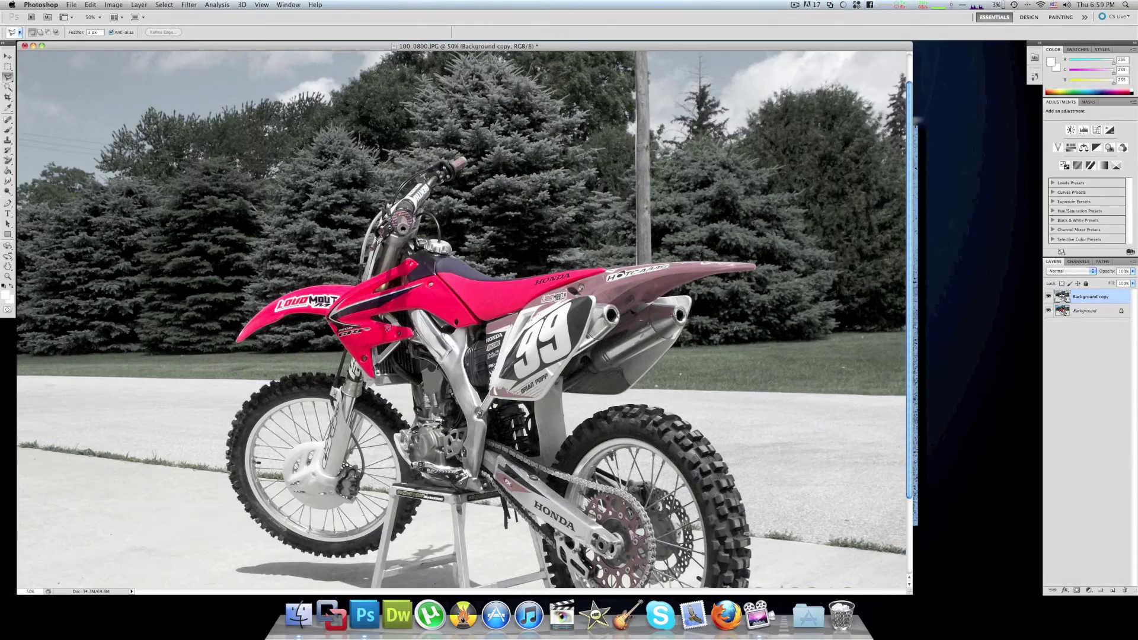
{"action": "scroll", "coordinate": [451, 278], "scroll_direction": "down", "scroll_amount": 4}
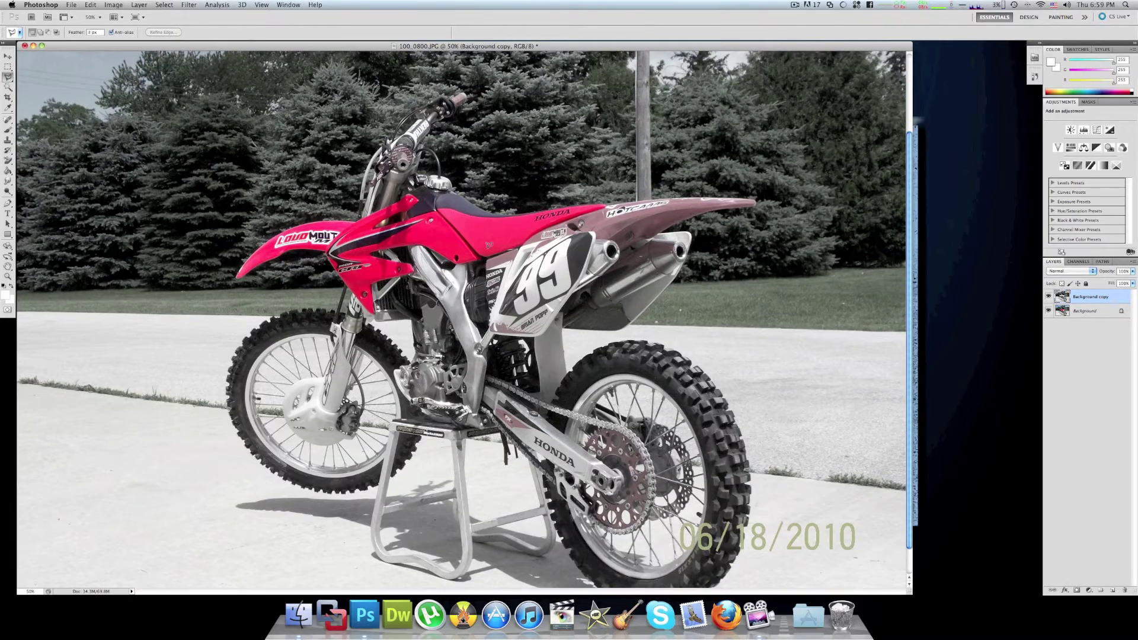
{"action": "key", "text": "super+plus"}
{"action": "key", "text": "super+plus"}
{"action": "key", "text": "super+plus"}
{"action": "key", "text": "super+plus"}
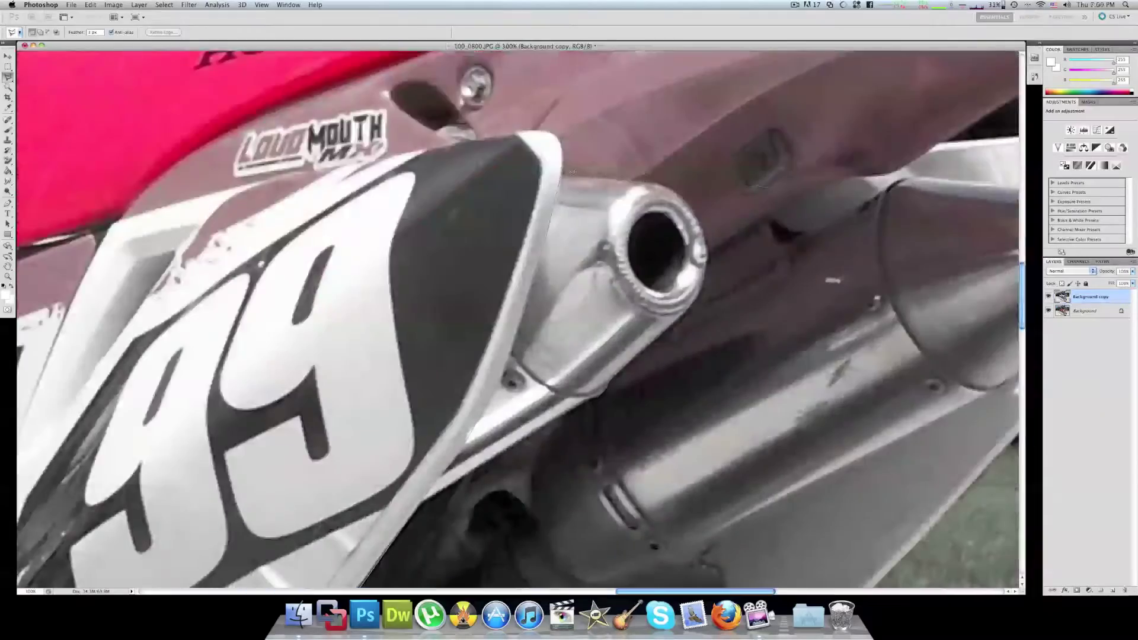
{"action": "key", "text": "super+minus"}
{"action": "scroll", "coordinate": [816, 152], "scroll_direction": "left", "scroll_amount": 5}
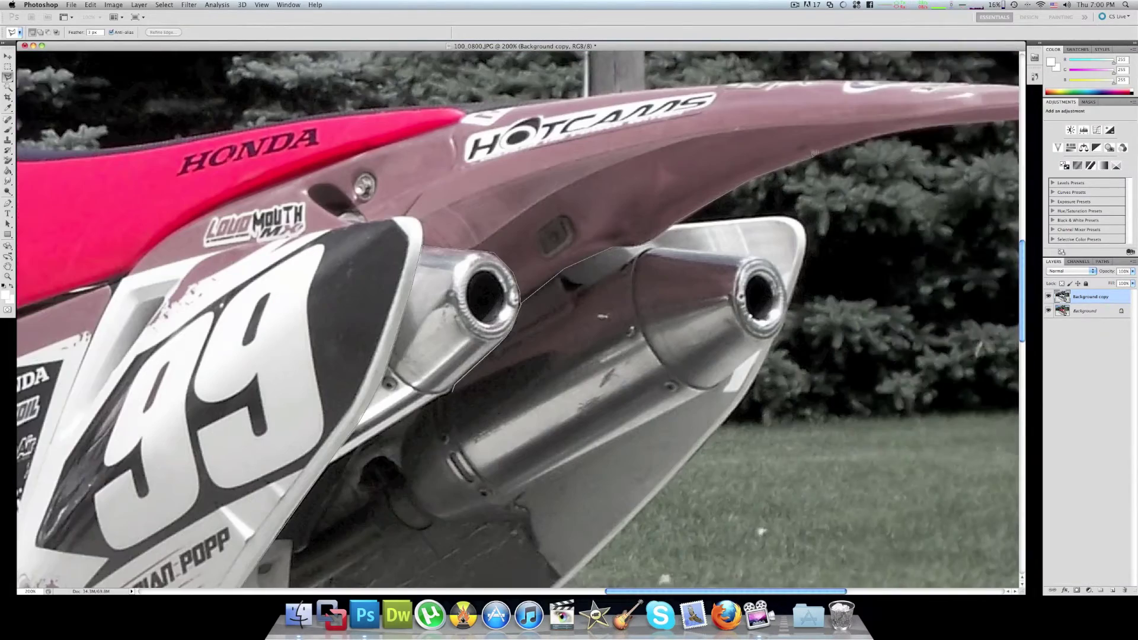
{"action": "scroll", "coordinate": [815, 153], "scroll_direction": "right", "scroll_amount": 2}
{"action": "scroll", "coordinate": [815, 152], "scroll_direction": "left", "scroll_amount": 7}
{"action": "key", "text": "super+plus"}
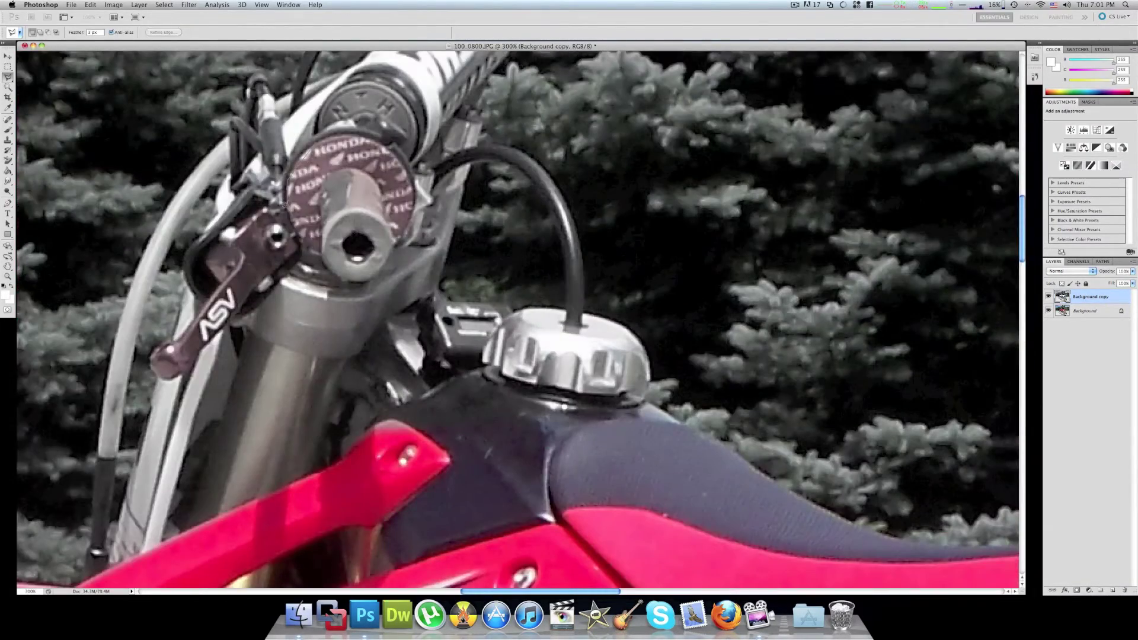
{"action": "left_click", "coordinate": [402, 234]}
{"action": "key", "text": "Delete"}
Outline the red ASV lever so its colour can be restored.
{"action": "left_click", "coordinate": [249, 218]}
{"action": "left_click", "coordinate": [205, 262]}
{"action": "left_click", "coordinate": [228, 284]}
{"action": "left_click", "coordinate": [172, 374]}
{"action": "left_click", "coordinate": [264, 287]}
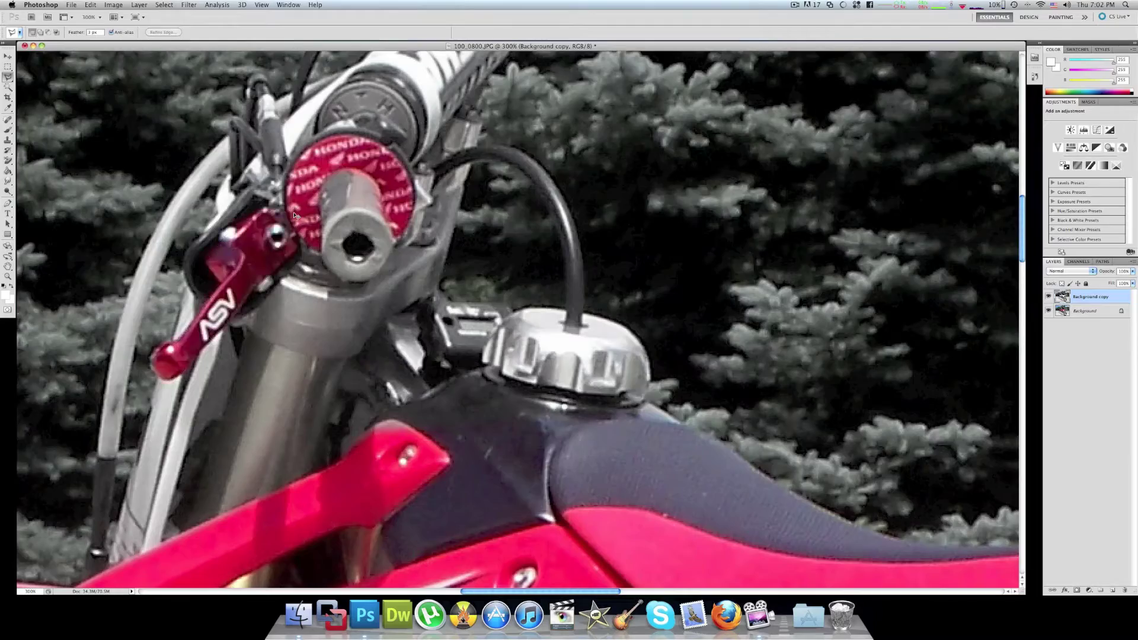
{"action": "key", "text": "super+minus"}
{"action": "key", "text": "super+minus"}
{"action": "key", "text": "super+minus"}
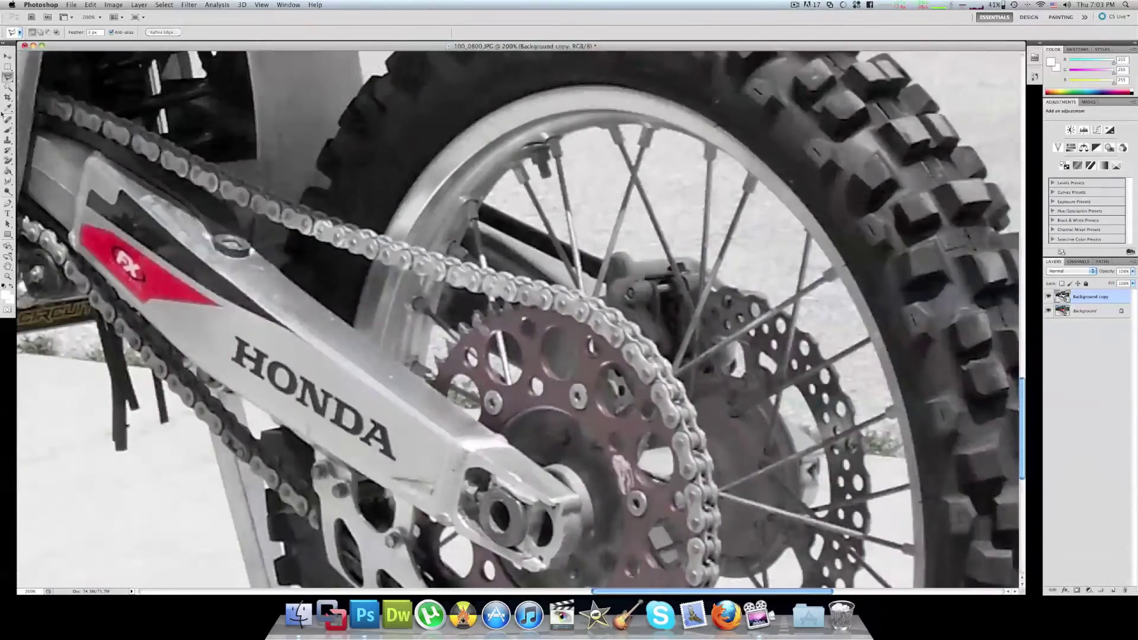
Erase over the rear sprocket to bring back its red colour.
{"action": "left_click", "coordinate": [52, 32]}
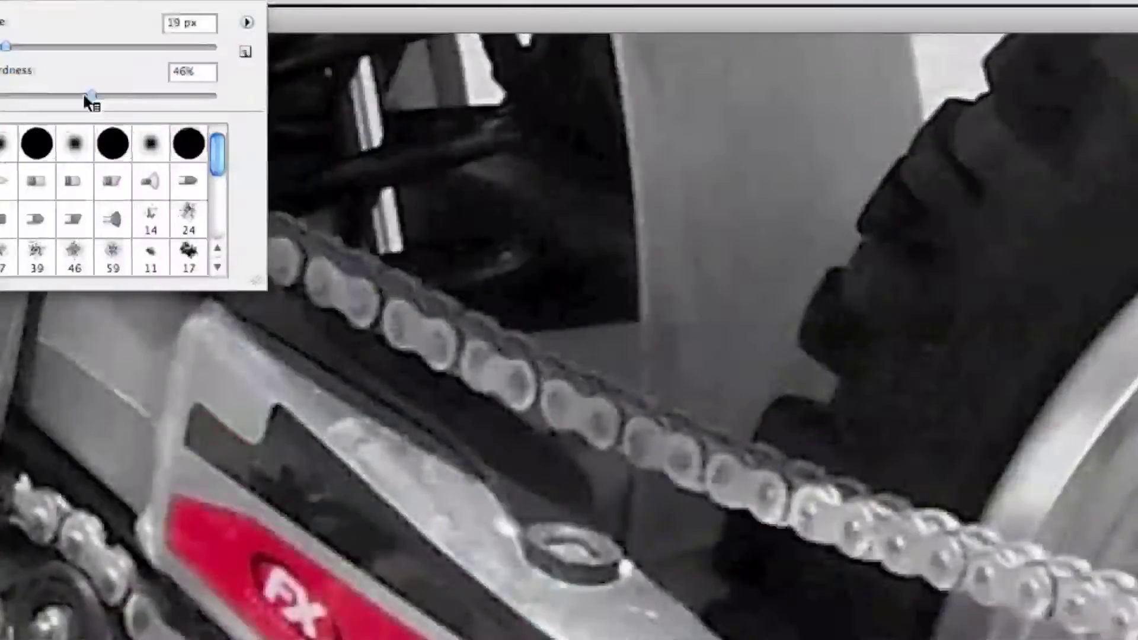
{"action": "mouse_move", "coordinate": [492, 356]}
{"action": "left_mouse_down"}
{"action": "mouse_move", "coordinate": [467, 367]}
{"action": "mouse_move", "coordinate": [512, 317]}
{"action": "mouse_move", "coordinate": [554, 381]}
{"action": "mouse_move", "coordinate": [581, 382]}
{"action": "mouse_move", "coordinate": [632, 424]}
{"action": "mouse_move", "coordinate": [622, 421]}
{"action": "mouse_move", "coordinate": [628, 371]}
{"action": "mouse_move", "coordinate": [643, 443]}
{"action": "mouse_move", "coordinate": [491, 424]}
{"action": "mouse_move", "coordinate": [651, 440]}
{"action": "mouse_move", "coordinate": [645, 526]}
{"action": "mouse_move", "coordinate": [562, 482]}
{"action": "mouse_move", "coordinate": [511, 540]}
{"action": "mouse_move", "coordinate": [439, 409]}
{"action": "left_mouse_up"}
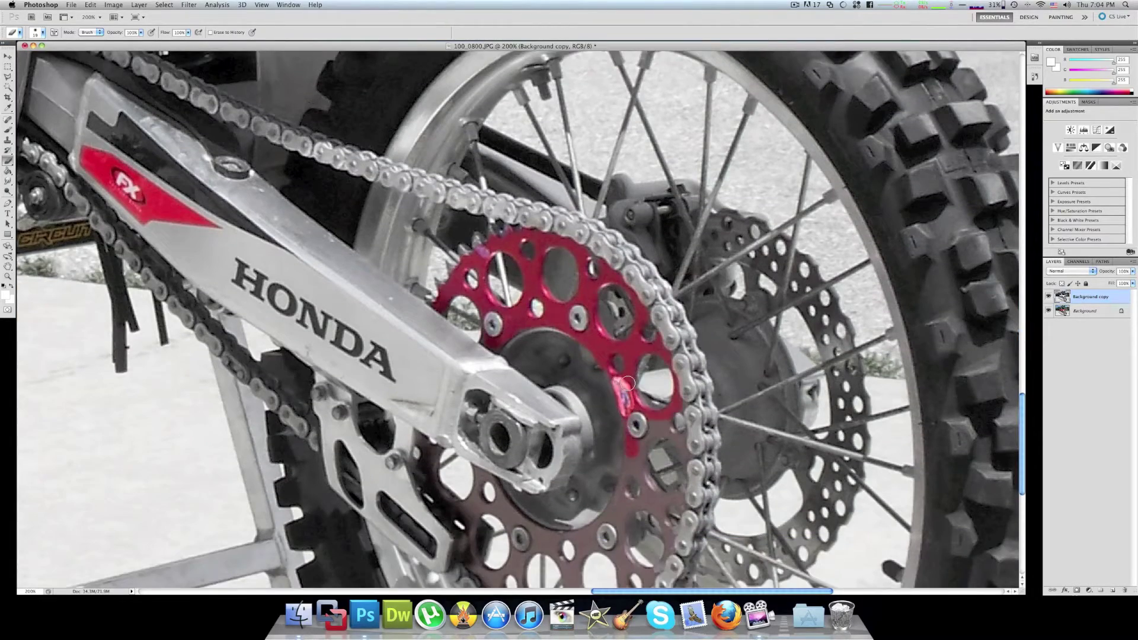
{"action": "scroll", "coordinate": [664, 451], "scroll_direction": "down", "scroll_amount": 2}
{"action": "key", "text": "super+minus"}
{"action": "key", "text": "super+minus"}
{"action": "key", "text": "super+minus"}
{"action": "key", "text": "super+minus"}
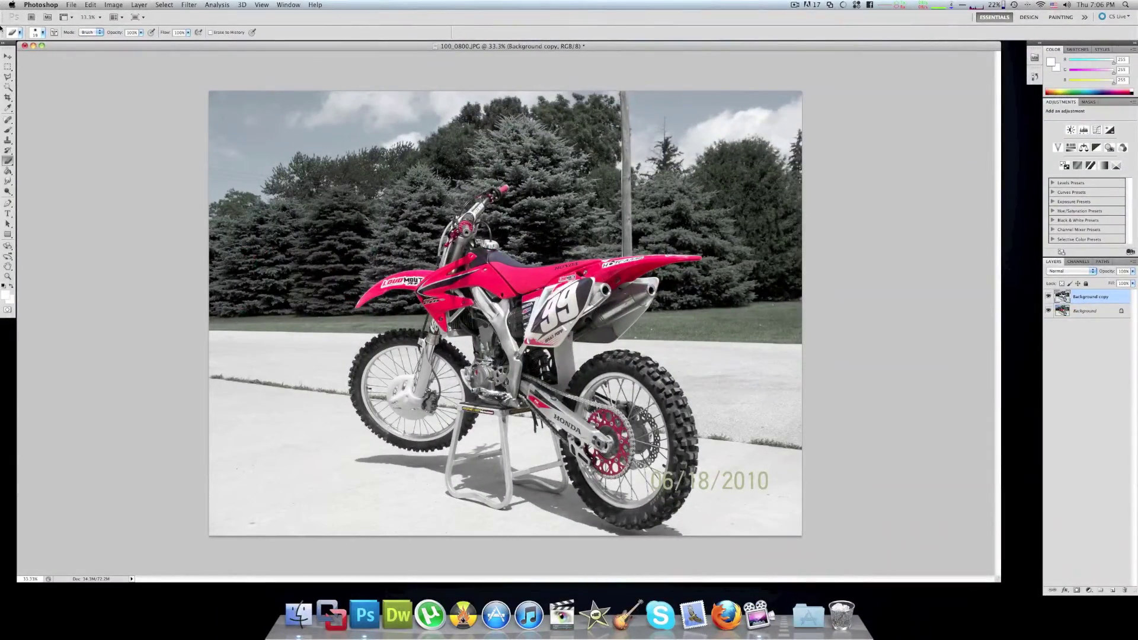
{"action": "left_click", "coordinate": [114, 5]}
{"action": "mouse_move", "coordinate": [149, 33]}
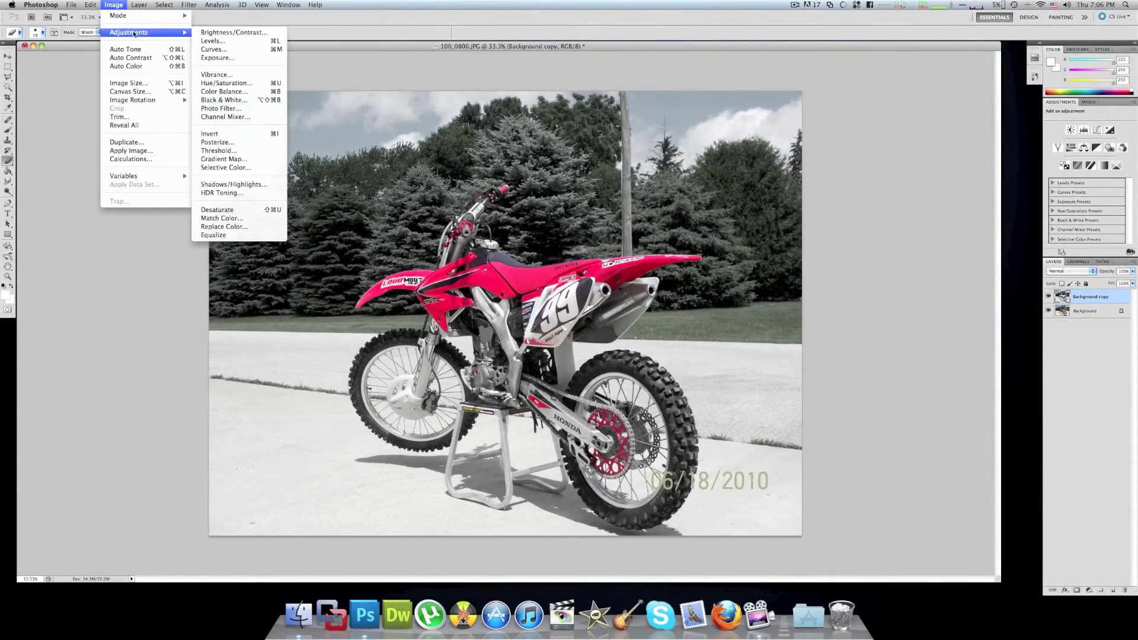
{"action": "left_click", "coordinate": [231, 83]}
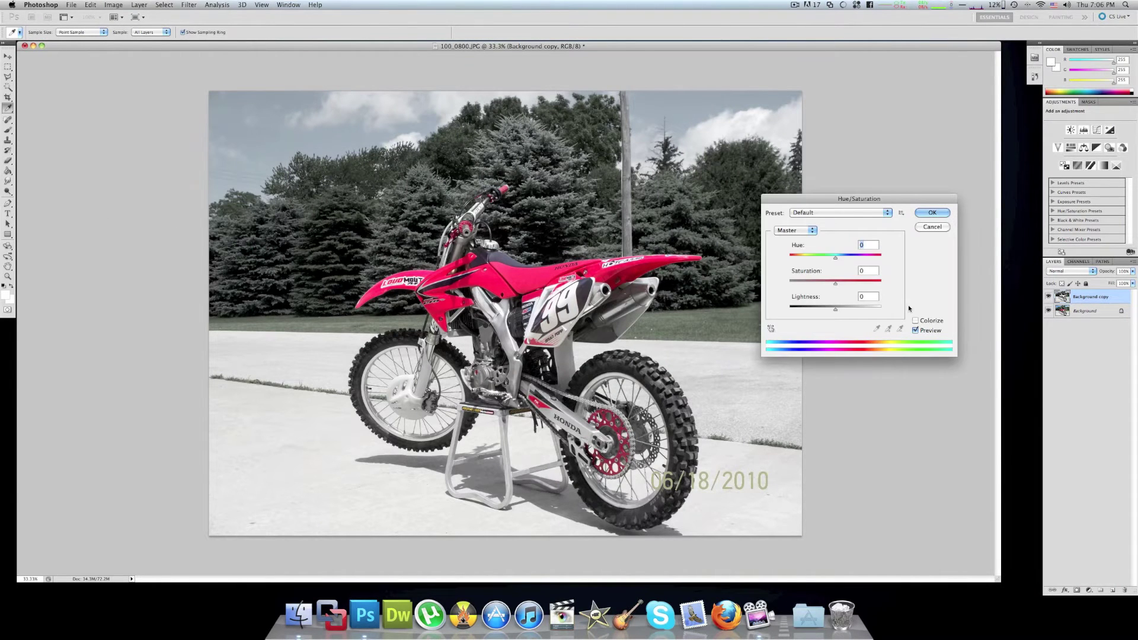
{"action": "left_click_drag", "start_coordinate": [835, 284], "coordinate": [779, 286]}
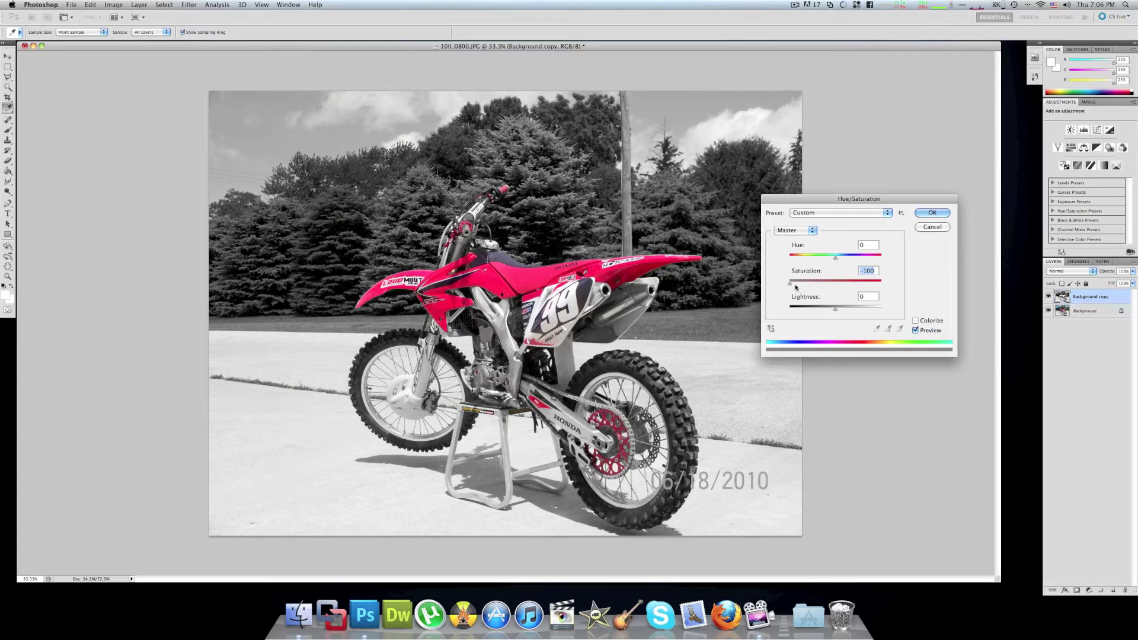
{"action": "left_click_drag", "start_coordinate": [792, 284], "coordinate": [831, 310]}
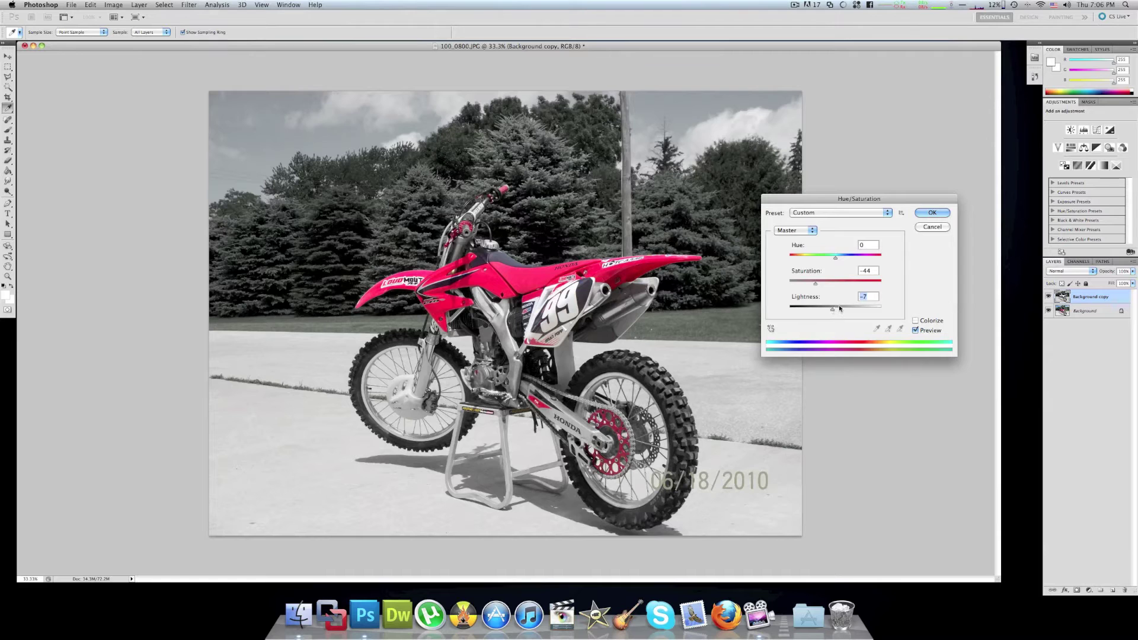
{"action": "type", "text": "0"}
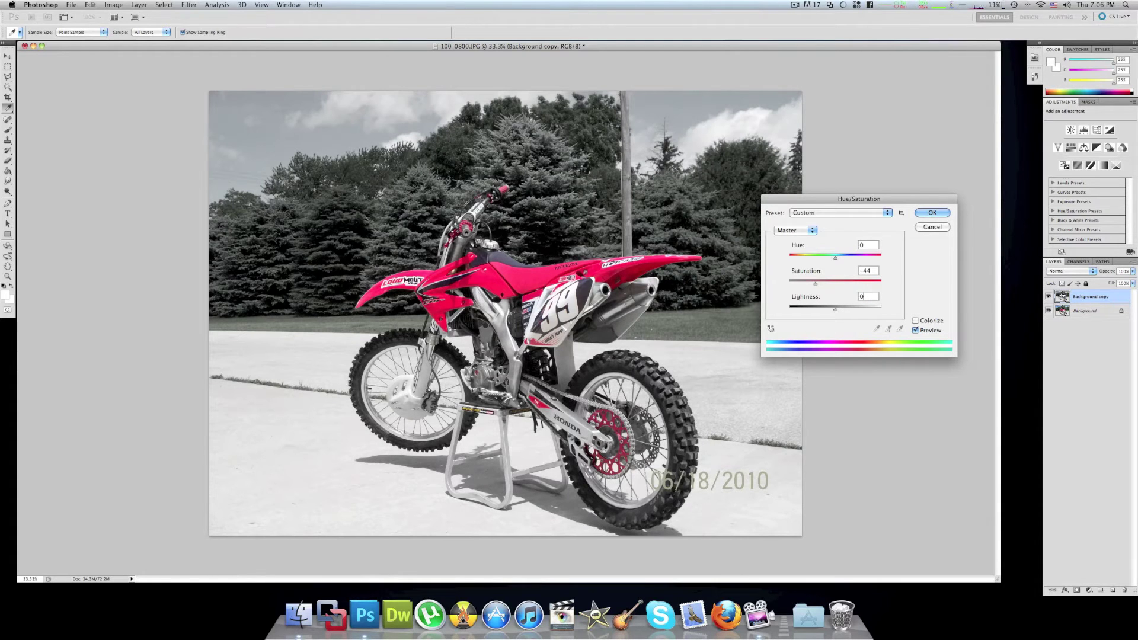
{"action": "left_click_drag", "start_coordinate": [807, 285], "coordinate": [828, 286]}
{"action": "left_click", "coordinate": [942, 232]}
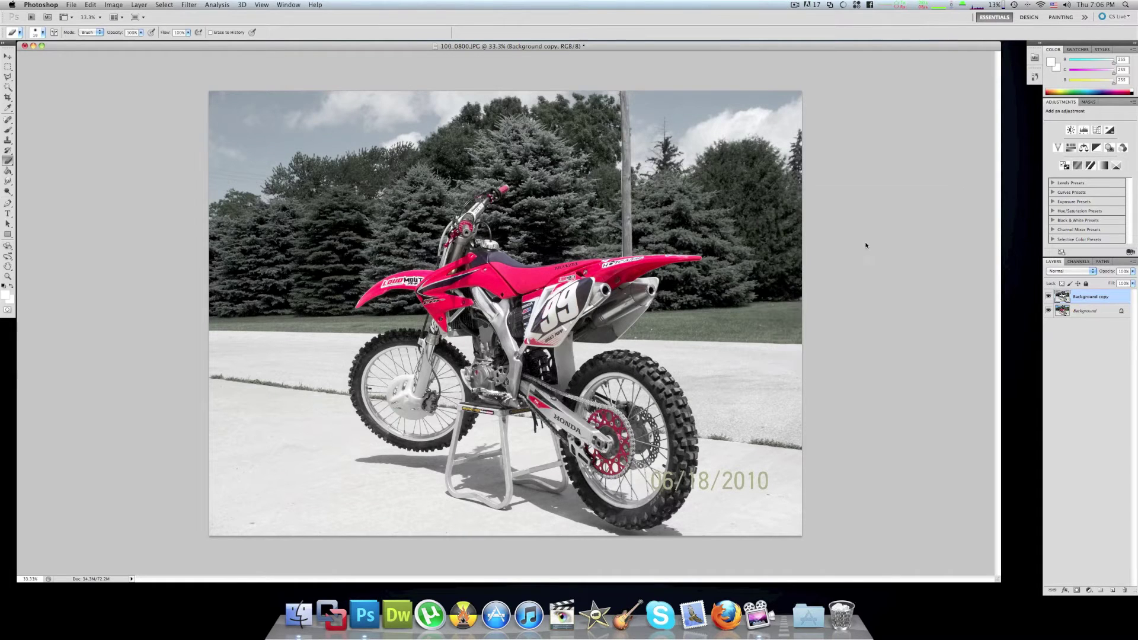
Apply an Exposure adjustment with Offset -0.0429 to slightly darken the photo.
{"action": "left_click", "coordinate": [113, 5]}
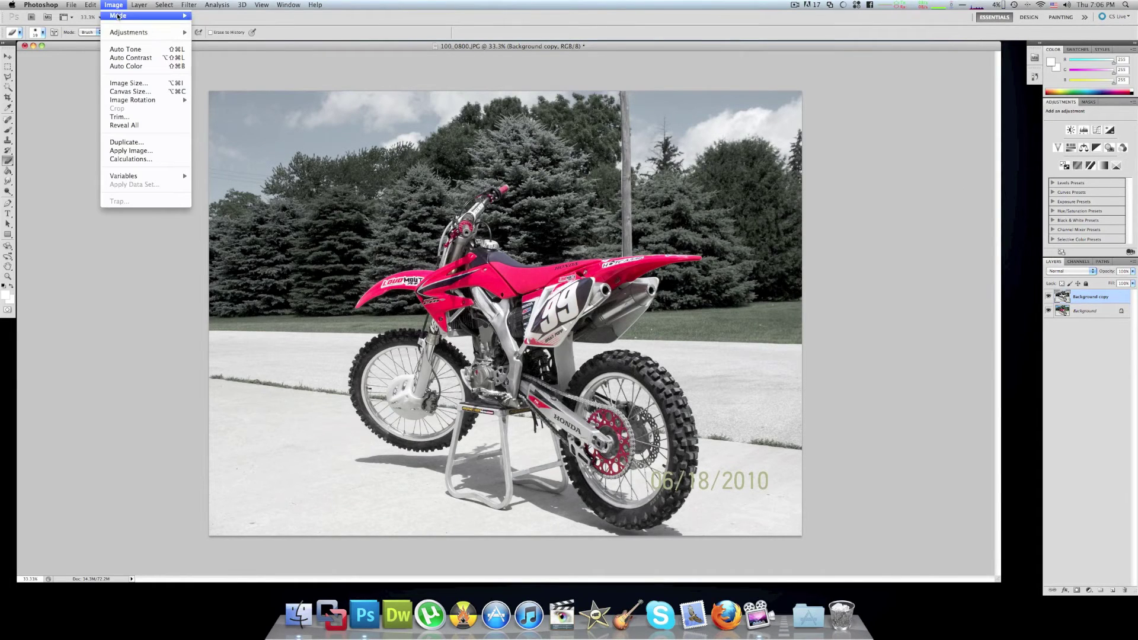
{"action": "mouse_move", "coordinate": [118, 16]}
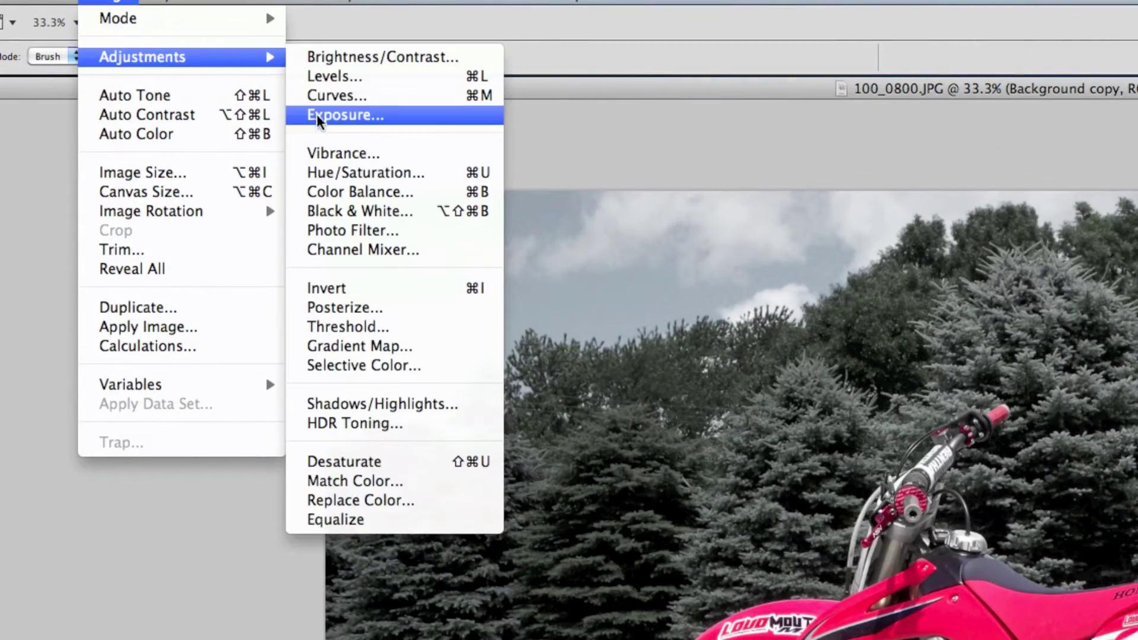
{"action": "left_click", "coordinate": [319, 119]}
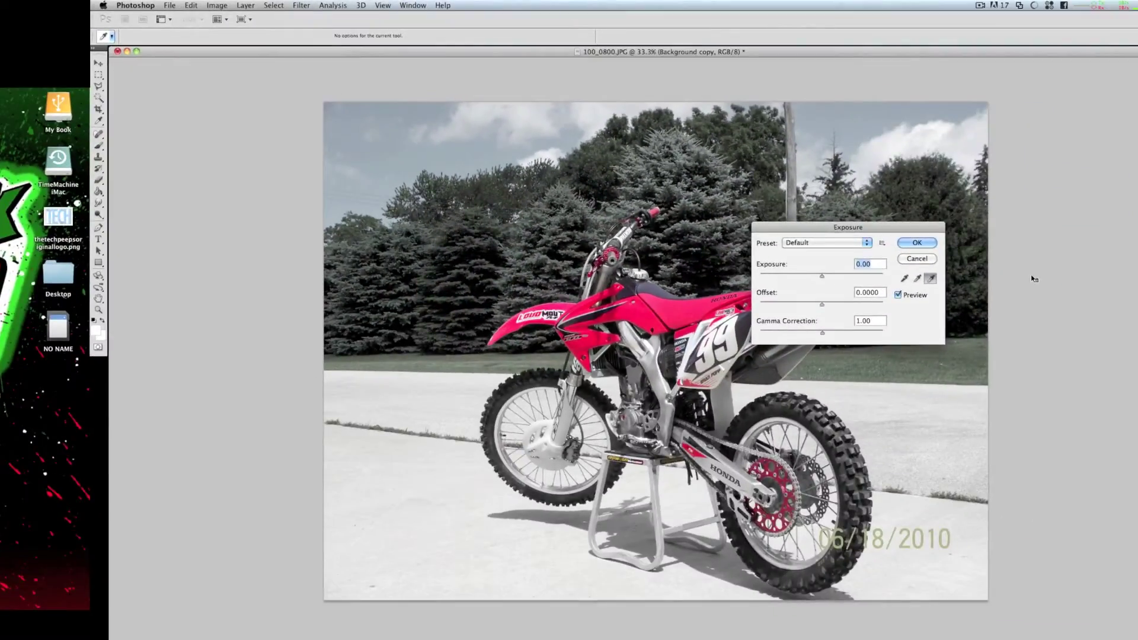
{"action": "left_click_drag", "start_coordinate": [858, 229], "coordinate": [975, 230]}
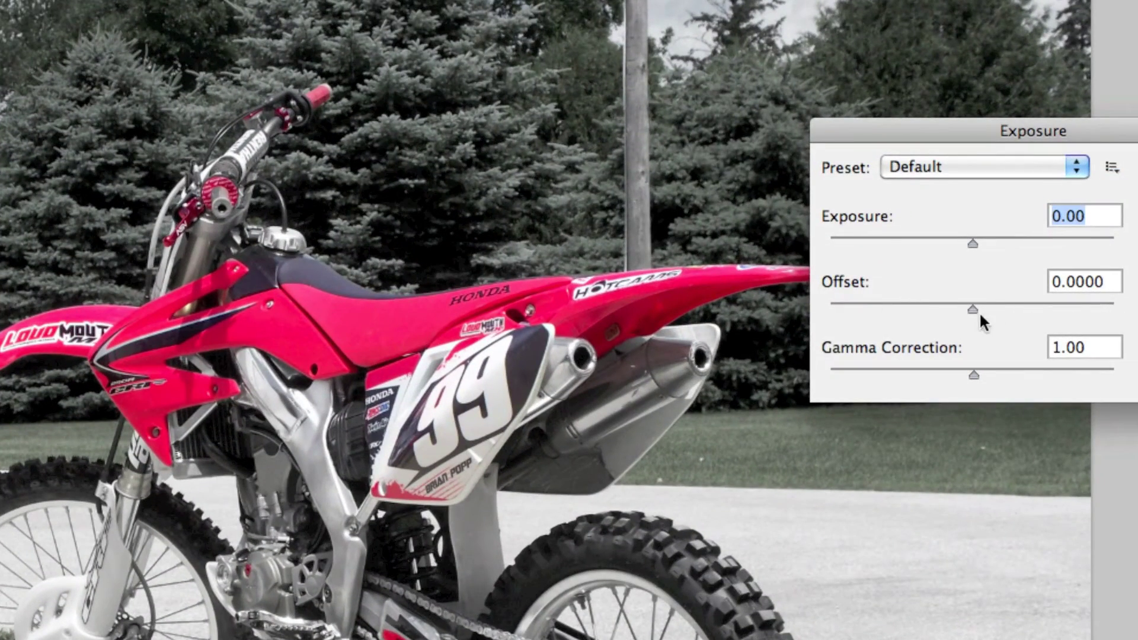
{"action": "left_click_drag", "start_coordinate": [970, 307], "coordinate": [954, 307]}
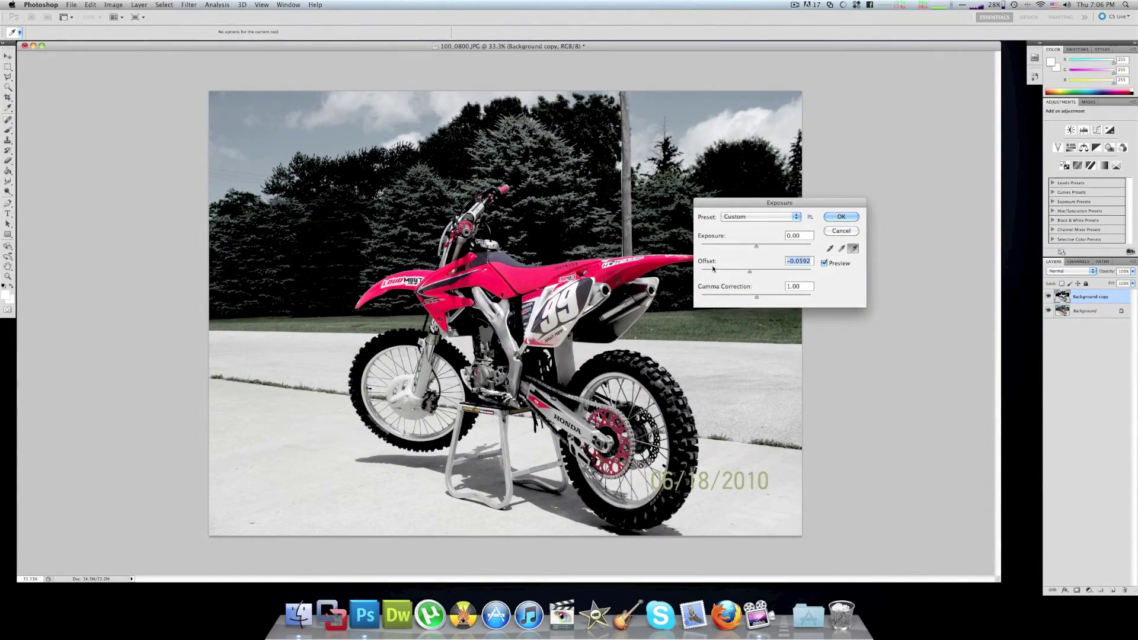
{"action": "left_click_drag", "start_coordinate": [751, 274], "coordinate": [747, 272]}
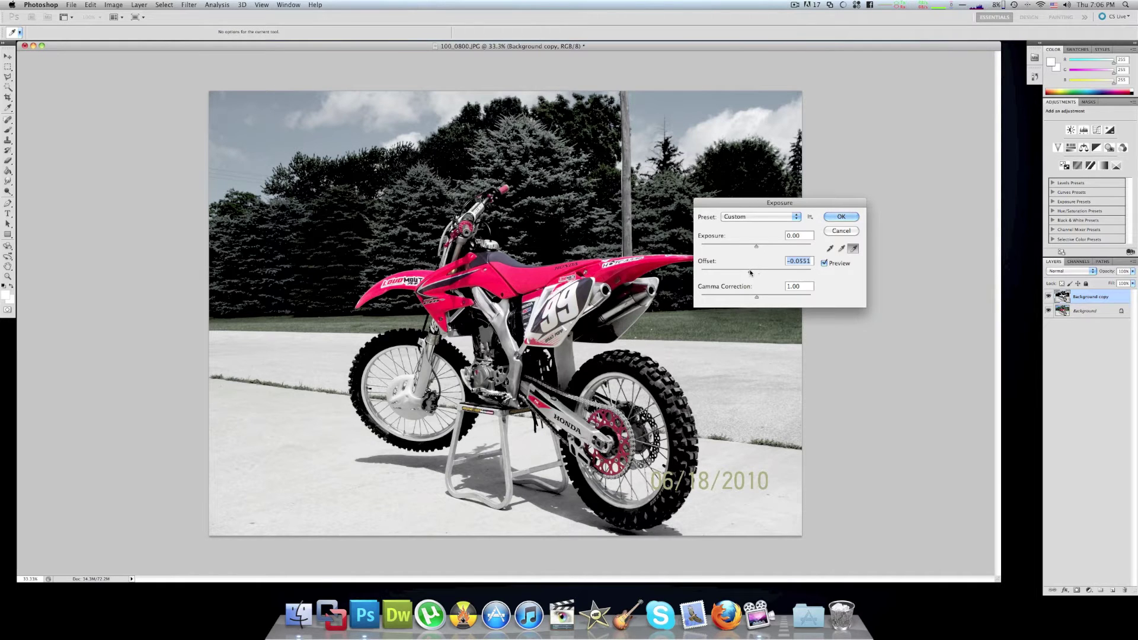
{"action": "left_click", "coordinate": [842, 217]}
{"action": "key", "text": "e"}
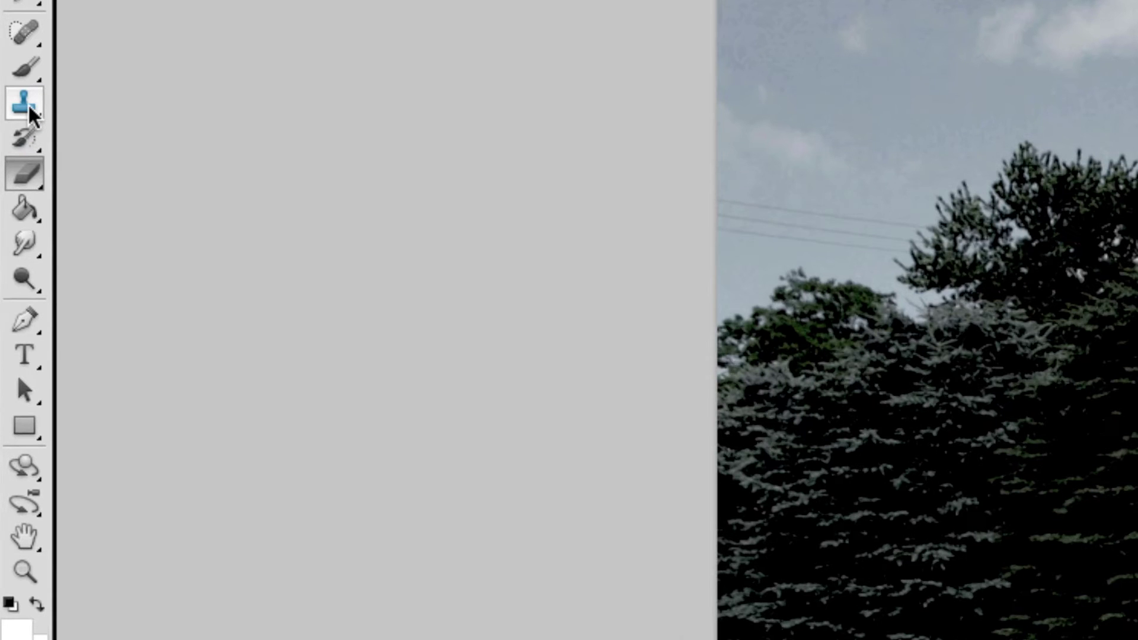
With the Clone Stamp, paint concrete texture over the date stamp's final 0.
{"action": "left_click_drag", "start_coordinate": [10, 142], "coordinate": [34, 143]}
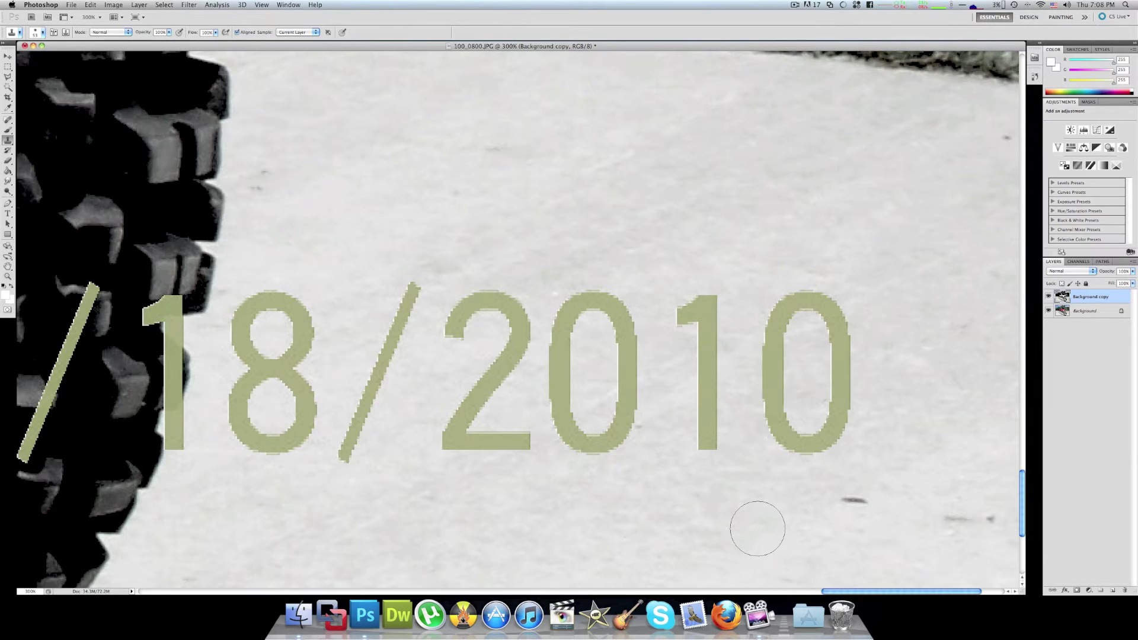
{"action": "mouse_move", "coordinate": [793, 463]}
{"action": "left_mouse_down"}
{"action": "mouse_move", "coordinate": [828, 430]}
{"action": "mouse_move", "coordinate": [839, 360]}
{"action": "left_mouse_up"}
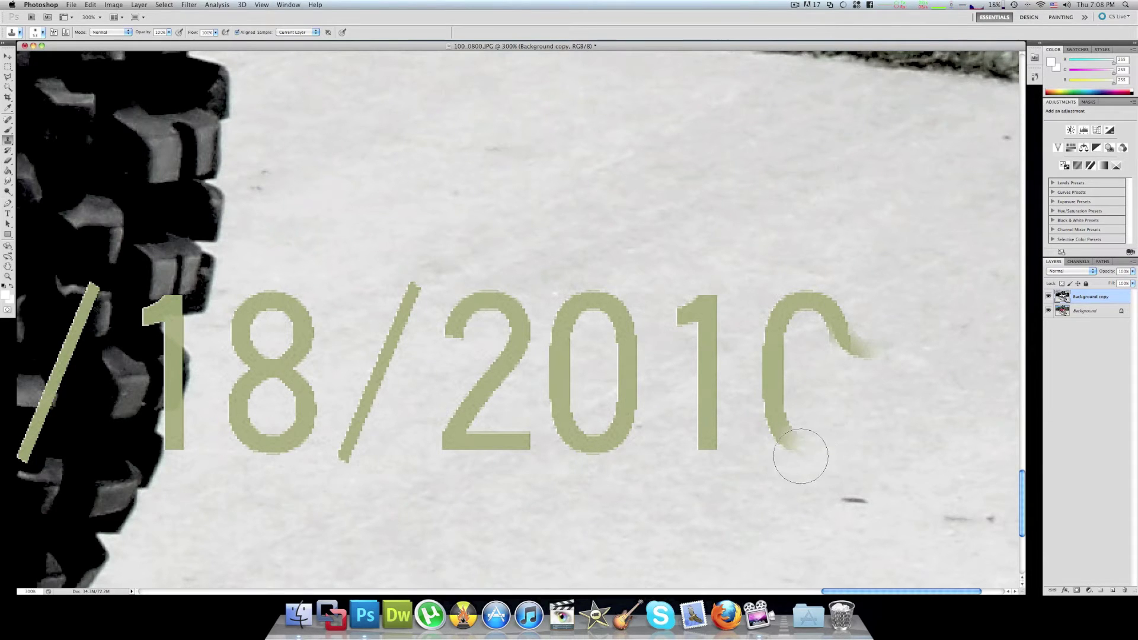
{"action": "left_click_drag", "start_coordinate": [800, 456], "coordinate": [773, 379]}
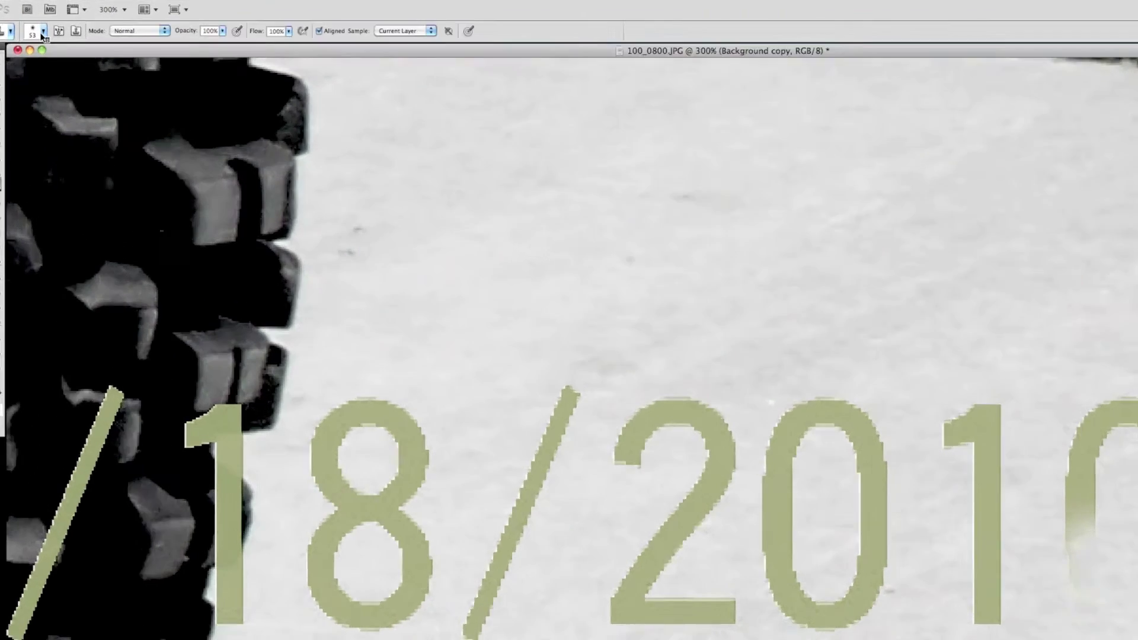
Resample clean concrete and paint out the remaining digits of 2010.
{"action": "left_click", "coordinate": [42, 32]}
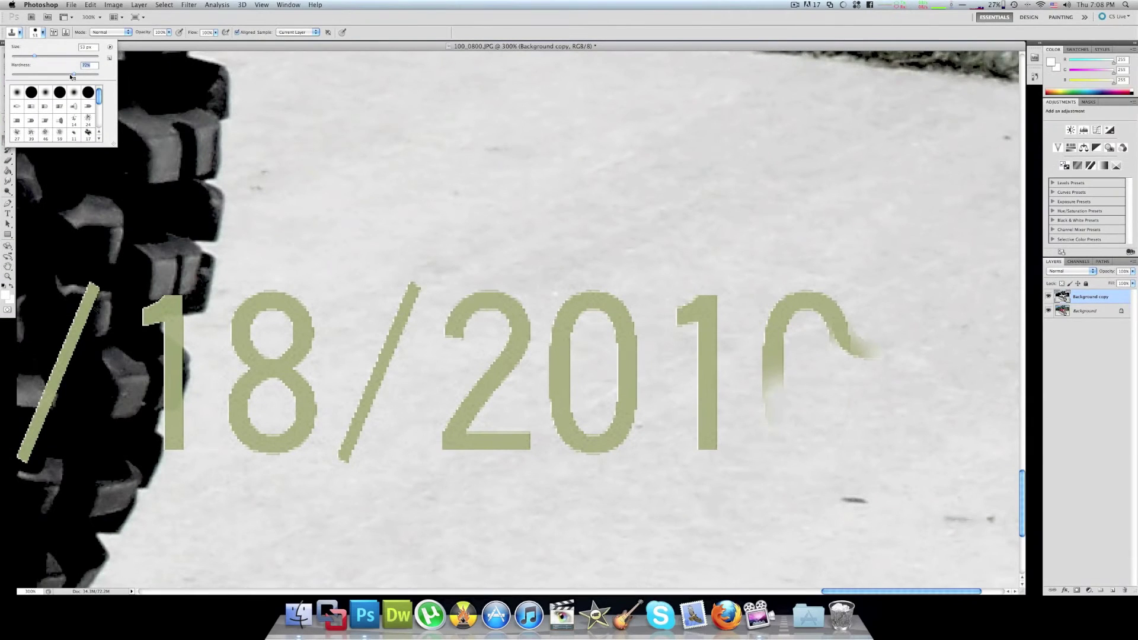
{"action": "key", "text": "Return"}
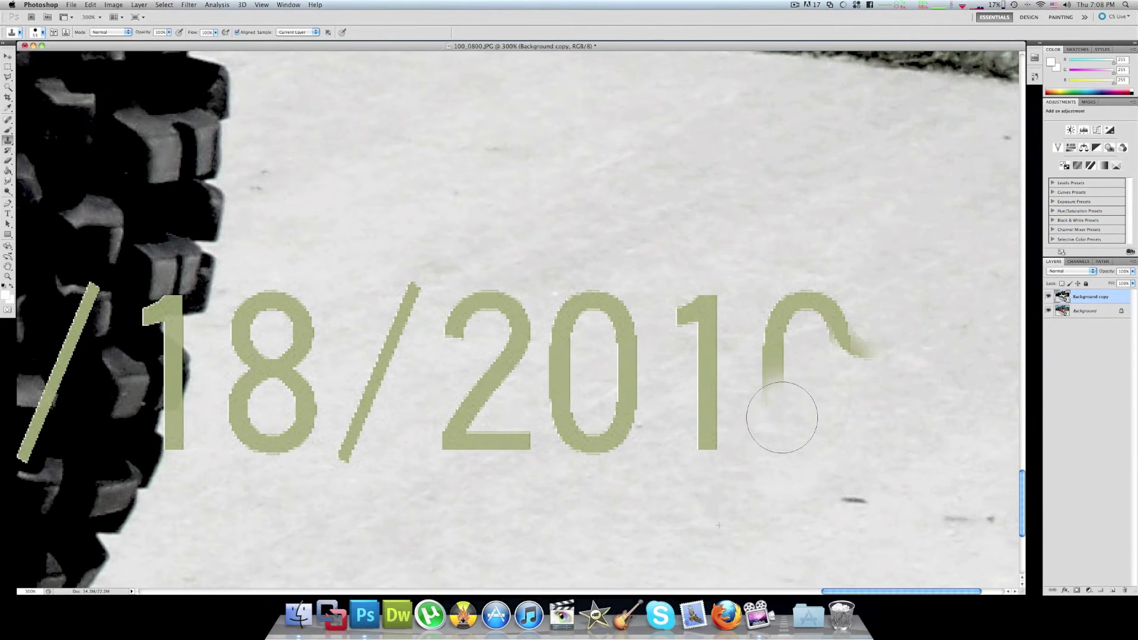
{"action": "left_click", "coordinate": [711, 501]}
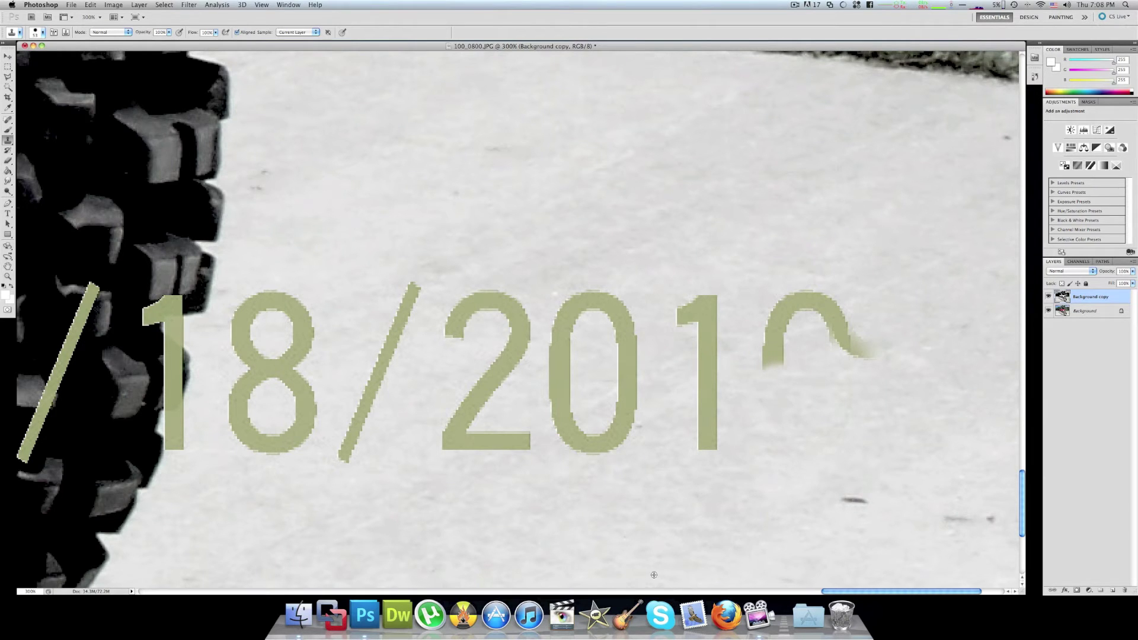
{"action": "left_click", "coordinate": [654, 576], "text": "alt"}
{"action": "mouse_move", "coordinate": [731, 437]}
{"action": "left_mouse_down"}
{"action": "mouse_move", "coordinate": [704, 318]}
{"action": "mouse_move", "coordinate": [805, 320]}
{"action": "mouse_move", "coordinate": [576, 502]}
{"action": "mouse_move", "coordinate": [563, 342]}
{"action": "mouse_move", "coordinate": [477, 447]}
{"action": "mouse_move", "coordinate": [348, 330]}
{"action": "left_mouse_up"}
Shrink the Clone Stamp brush to 14 px and clone over the 0's top-left.
{"action": "scroll", "coordinate": [348, 331], "scroll_direction": "left", "scroll_amount": 5}
{"action": "mouse_move", "coordinate": [569, 332]}
{"action": "left_mouse_down"}
{"action": "mouse_move", "coordinate": [496, 348]}
{"action": "mouse_move", "coordinate": [521, 309]}
{"action": "left_mouse_up"}
{"action": "scroll", "coordinate": [496, 419], "scroll_direction": "left", "scroll_amount": 3}
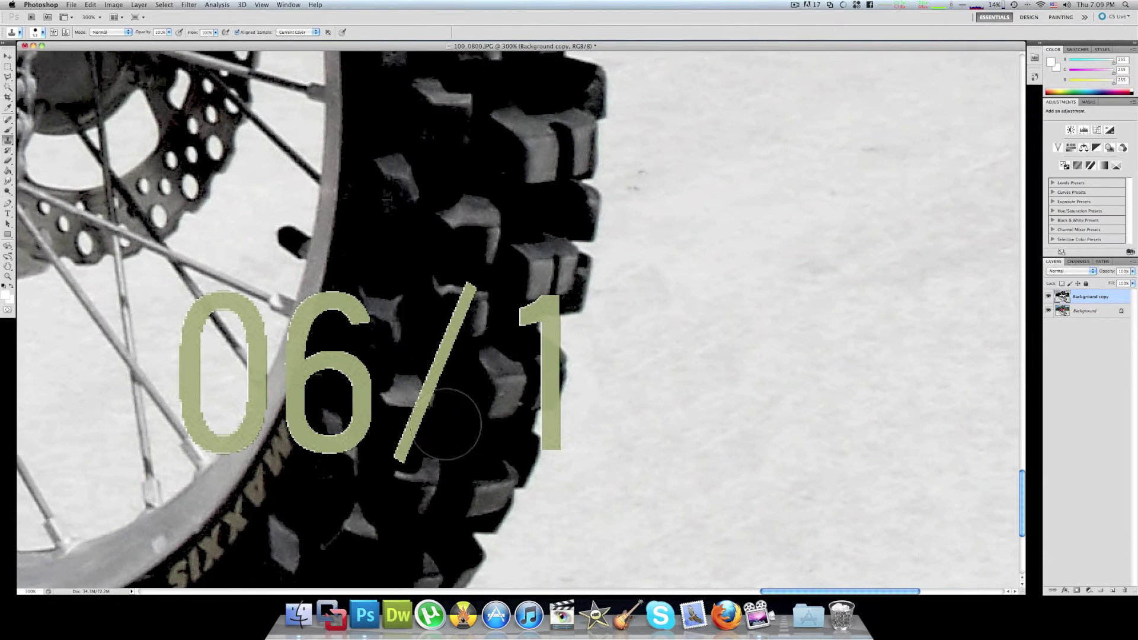
{"action": "scroll", "coordinate": [446, 424], "scroll_direction": "left", "scroll_amount": 3}
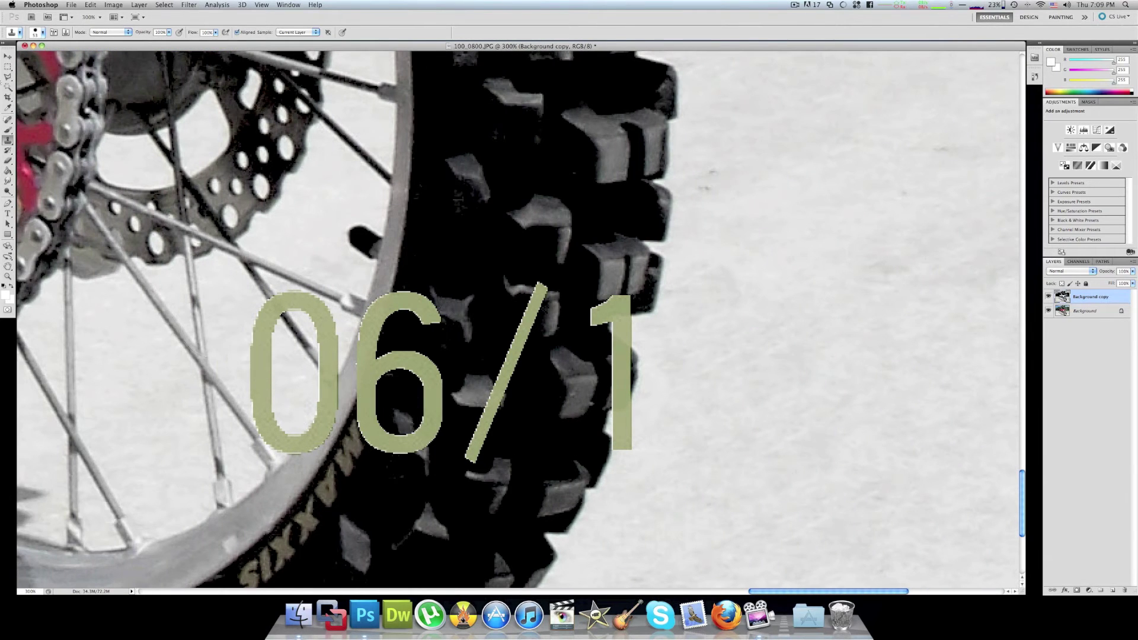
{"action": "left_click", "coordinate": [43, 33]}
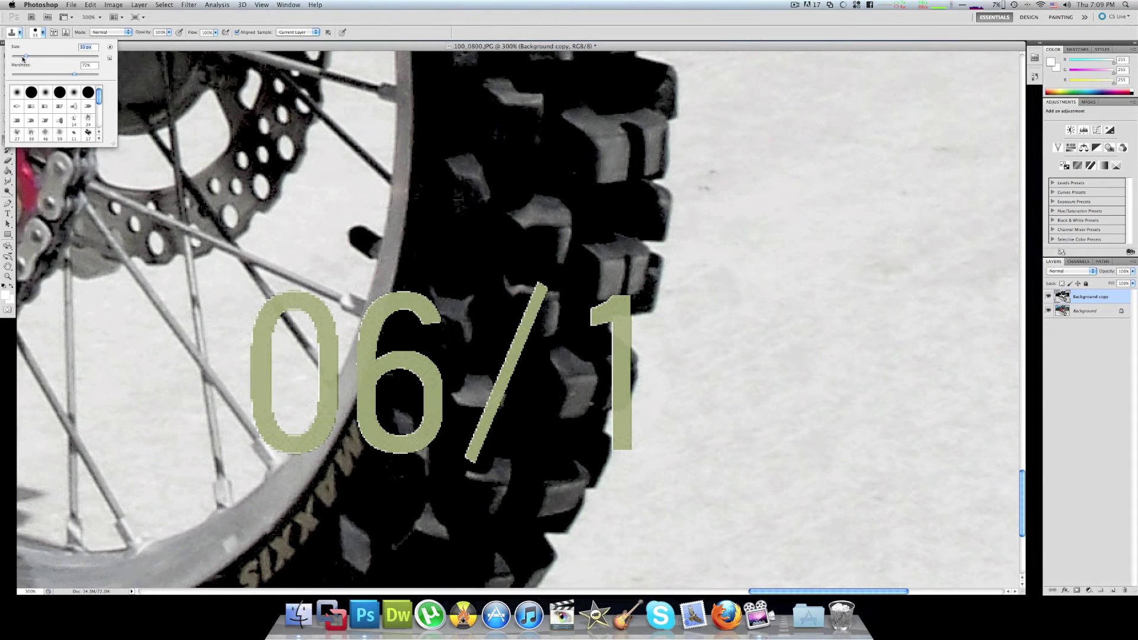
{"action": "left_click_drag", "start_coordinate": [19, 58], "coordinate": [18, 58]}
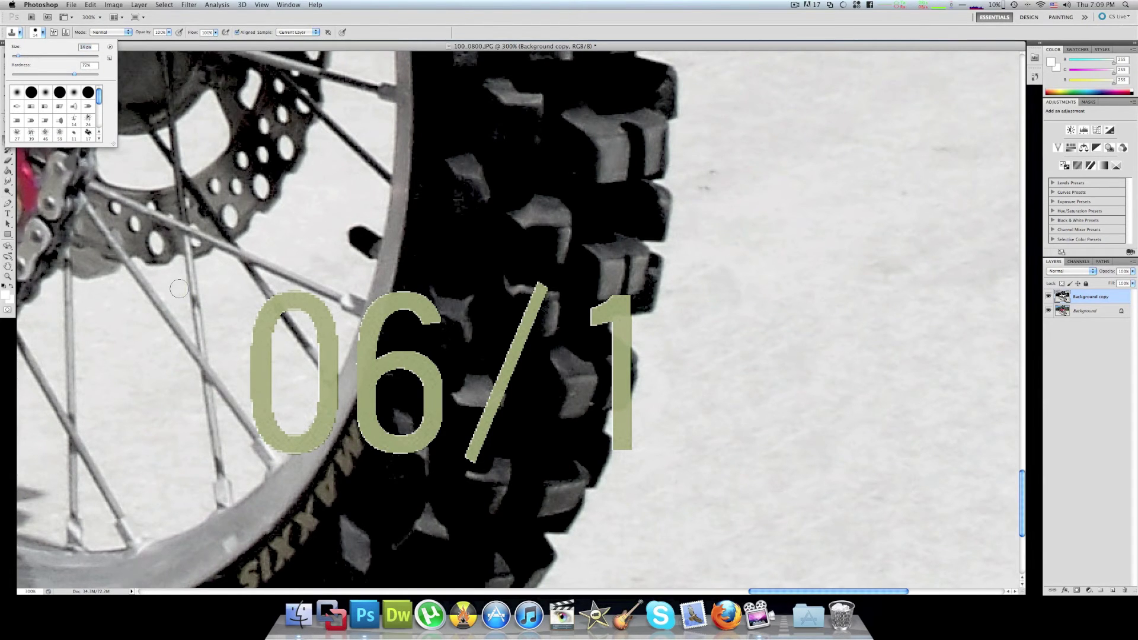
{"action": "left_click", "coordinate": [236, 306]}
{"action": "mouse_move", "coordinate": [279, 348]}
{"action": "left_mouse_down"}
{"action": "mouse_move", "coordinate": [255, 311]}
{"action": "mouse_move", "coordinate": [268, 335]}
{"action": "mouse_move", "coordinate": [262, 326]}
{"action": "mouse_move", "coordinate": [259, 409]}
{"action": "left_mouse_up"}
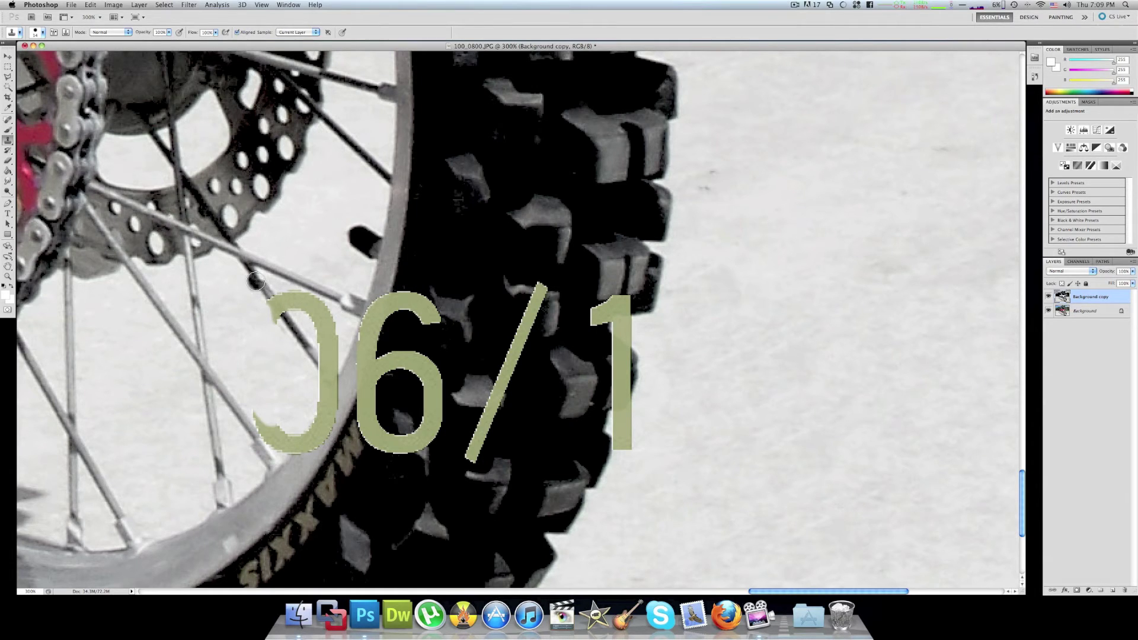
Paint spoke texture over the upper part of the 0, undoing stray cloned strokes.
{"action": "key", "text": "super+equal"}
{"action": "key", "text": "super+equal"}
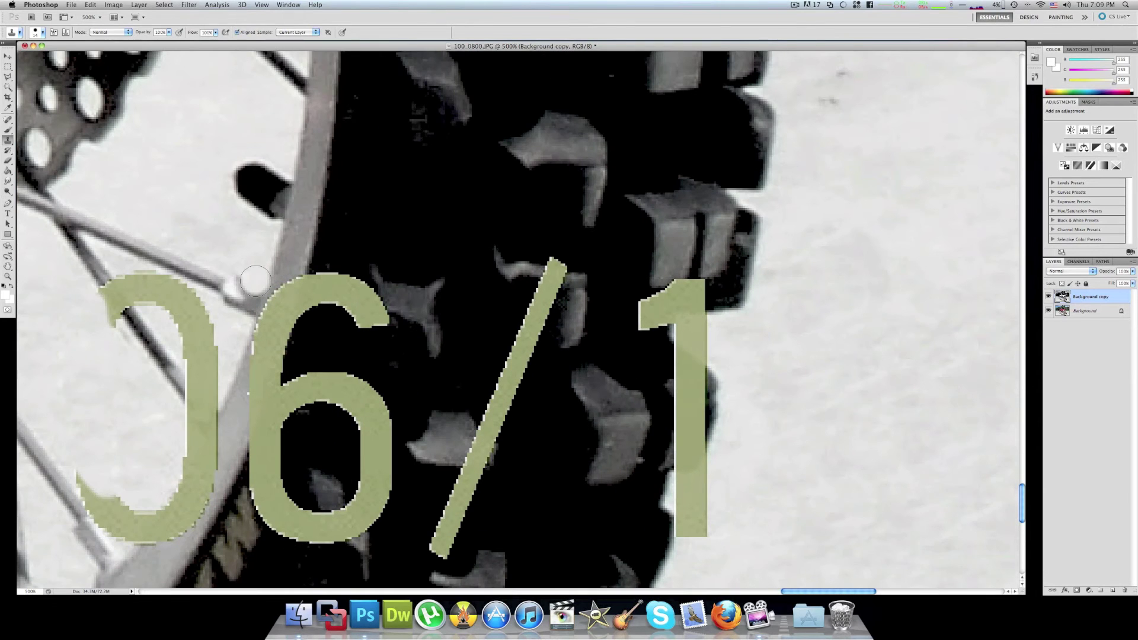
{"action": "scroll", "coordinate": [252, 279], "scroll_direction": "left", "scroll_amount": 3}
{"action": "scroll", "coordinate": [253, 278], "scroll_direction": "left", "scroll_amount": 10}
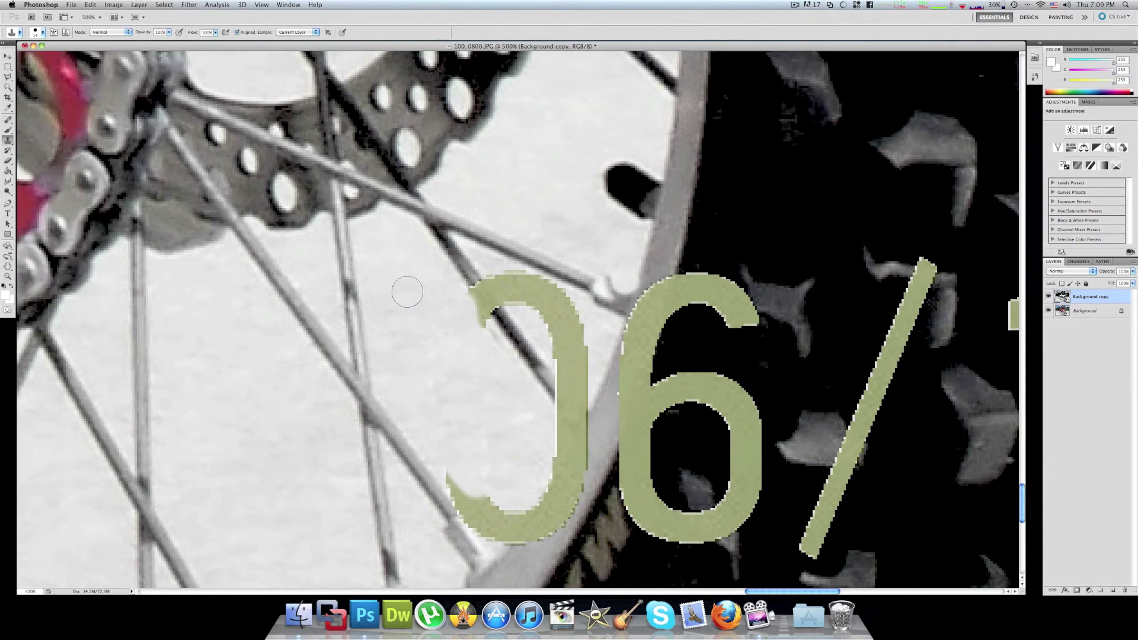
{"action": "left_click", "coordinate": [424, 292]}
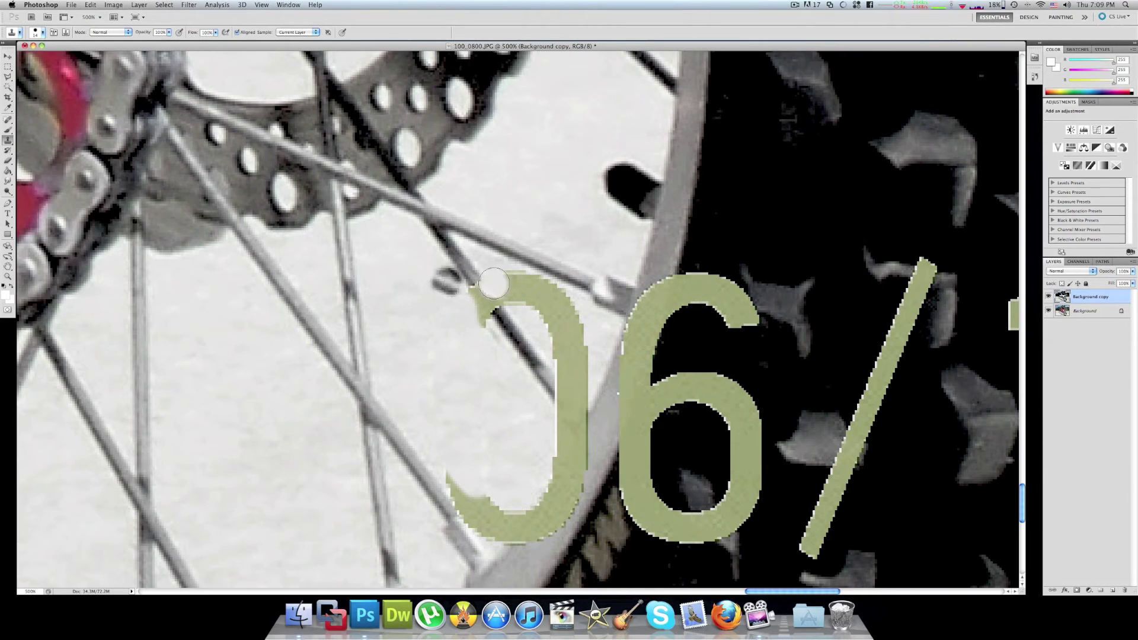
{"action": "key", "text": "super+z"}
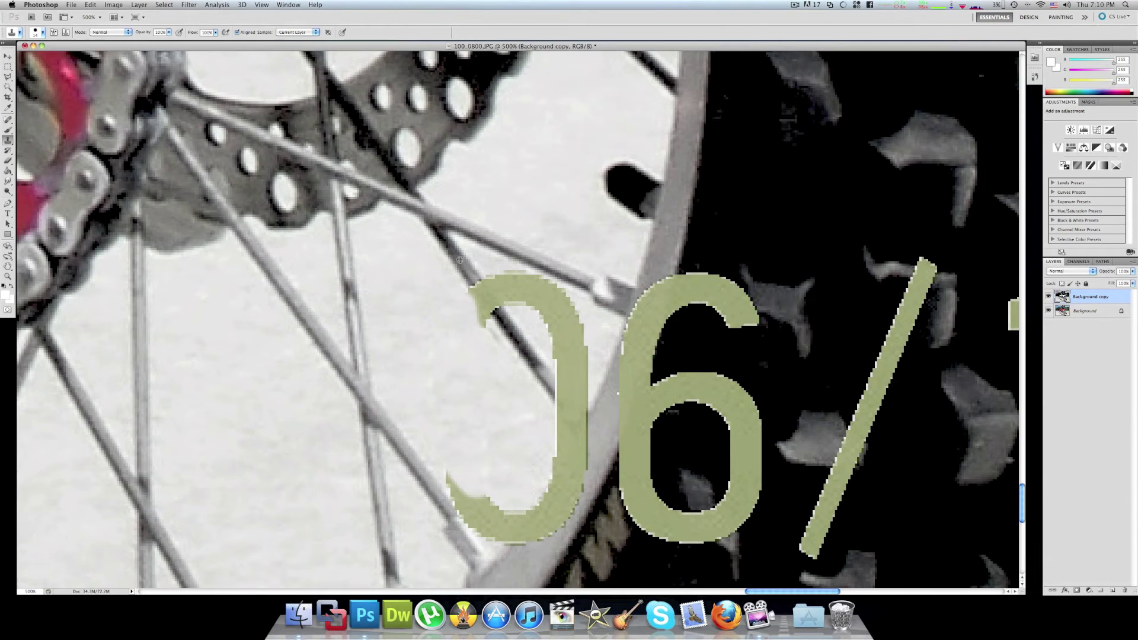
{"action": "left_click_drag", "start_coordinate": [460, 260], "coordinate": [504, 315]}
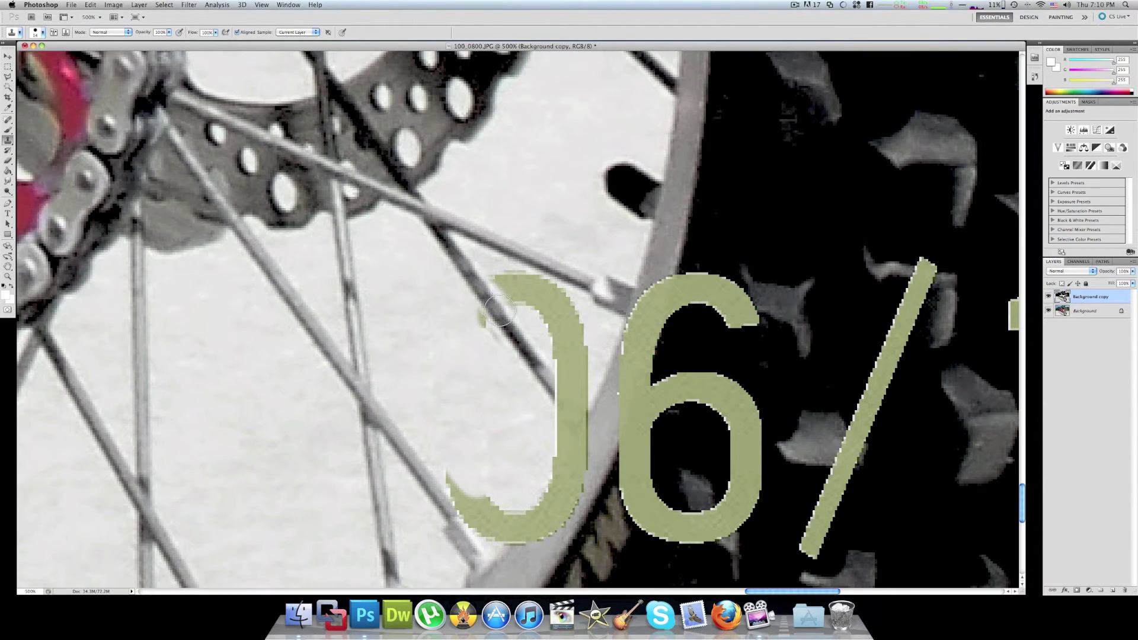
{"action": "left_click", "coordinate": [418, 325], "text": "alt"}
{"action": "mouse_move", "coordinate": [466, 341]}
{"action": "left_mouse_down"}
{"action": "mouse_move", "coordinate": [465, 325]}
{"action": "mouse_move", "coordinate": [476, 332]}
{"action": "mouse_move", "coordinate": [465, 321]}
{"action": "mouse_move", "coordinate": [511, 292]}
{"action": "mouse_move", "coordinate": [501, 274]}
{"action": "mouse_move", "coordinate": [578, 359]}
{"action": "left_mouse_up"}
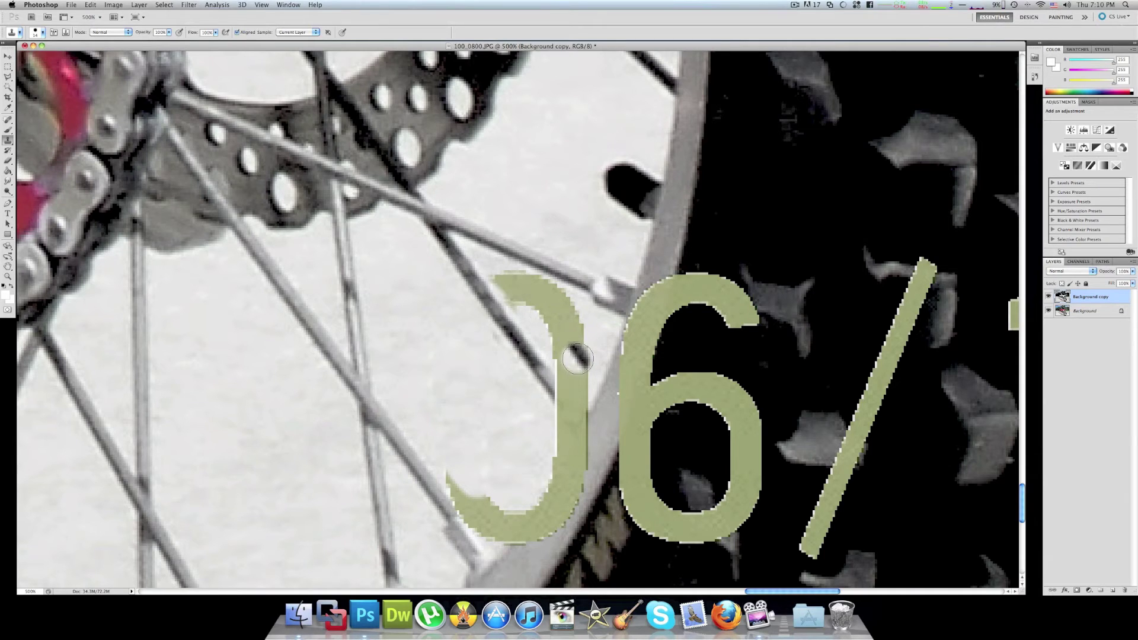
{"action": "key", "text": "super+alt+z"}
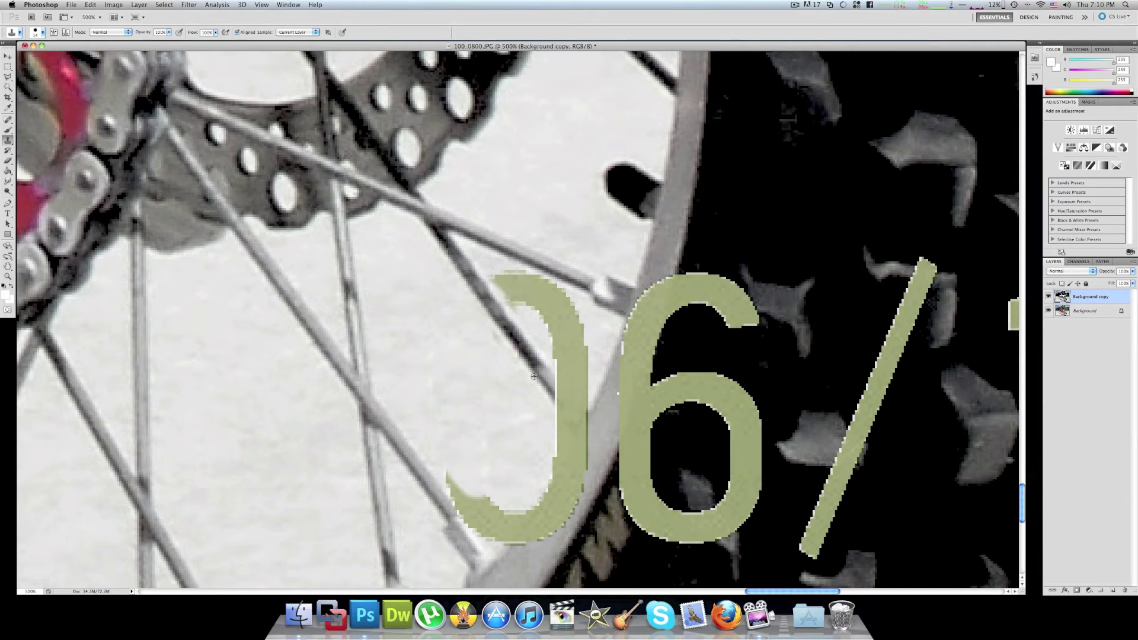
Sample light background and cover the 0's bottom-left with wheel texture.
{"action": "left_click", "coordinate": [609, 325], "text": "alt"}
{"action": "mouse_move", "coordinate": [590, 323]}
{"action": "left_mouse_down"}
{"action": "mouse_move", "coordinate": [517, 358]}
{"action": "mouse_move", "coordinate": [543, 327]}
{"action": "mouse_move", "coordinate": [578, 370]}
{"action": "left_mouse_up"}
{"action": "scroll", "coordinate": [533, 356], "scroll_direction": "down", "scroll_amount": 3}
{"action": "key", "text": "super+alt+z"}
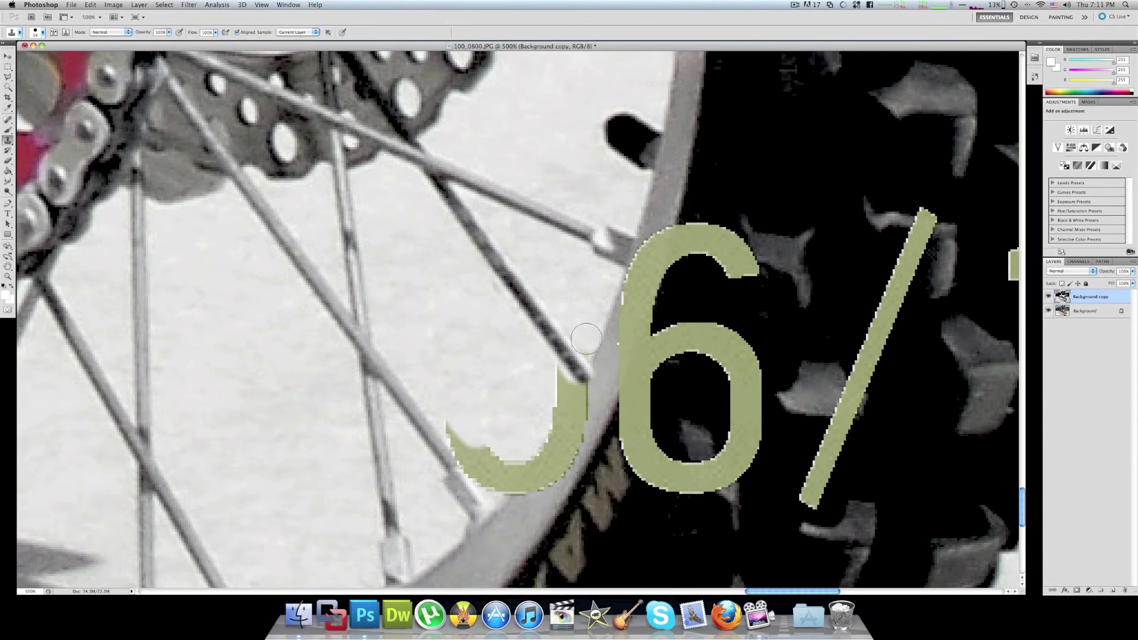
{"action": "mouse_move", "coordinate": [587, 341]}
{"action": "left_mouse_down"}
{"action": "mouse_move", "coordinate": [554, 402]}
{"action": "mouse_move", "coordinate": [554, 387]}
{"action": "mouse_move", "coordinate": [481, 433]}
{"action": "mouse_move", "coordinate": [475, 461]}
{"action": "mouse_move", "coordinate": [551, 379]}
{"action": "mouse_move", "coordinate": [525, 511]}
{"action": "left_mouse_up"}
{"action": "scroll", "coordinate": [525, 509], "scroll_direction": "down", "scroll_amount": 3}
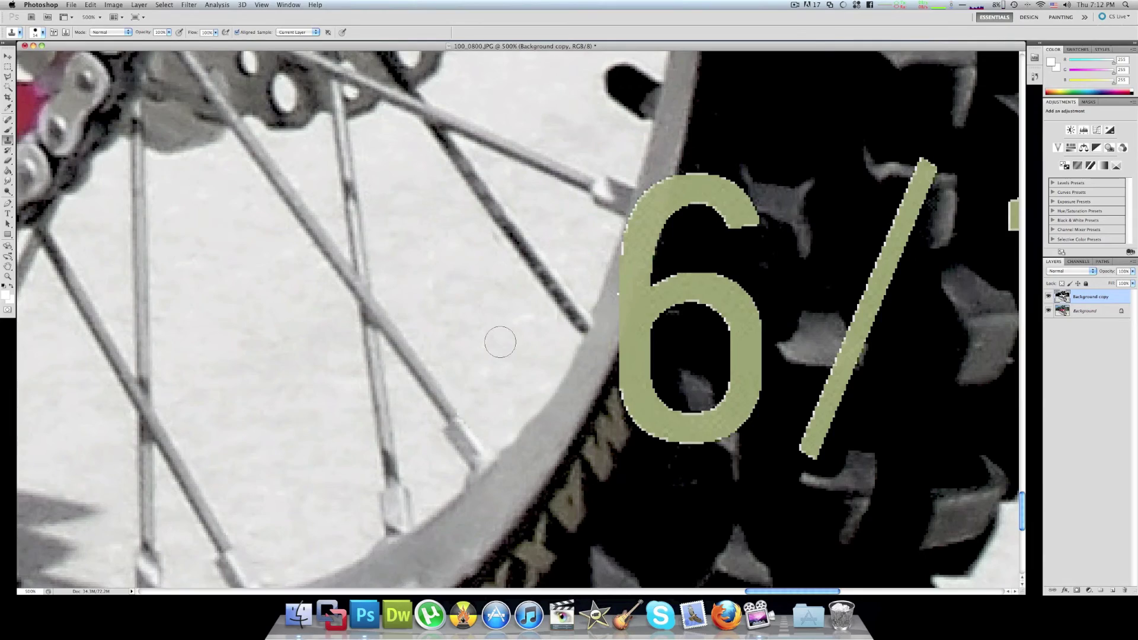
Zoom out, then back in and pan to the cloned area on the rear wheel.
{"action": "key", "text": "super+alt+0"}
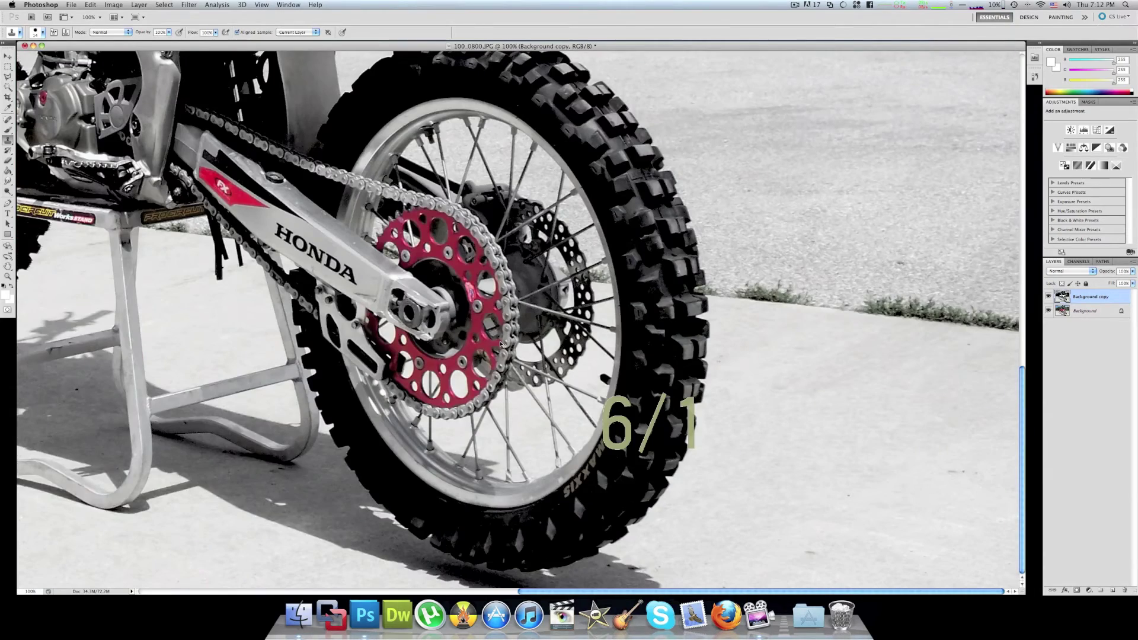
{"action": "key", "text": "super+minus"}
{"action": "key", "text": "super+plus"}
{"action": "key", "text": "super+plus"}
{"action": "key", "text": "super+plus"}
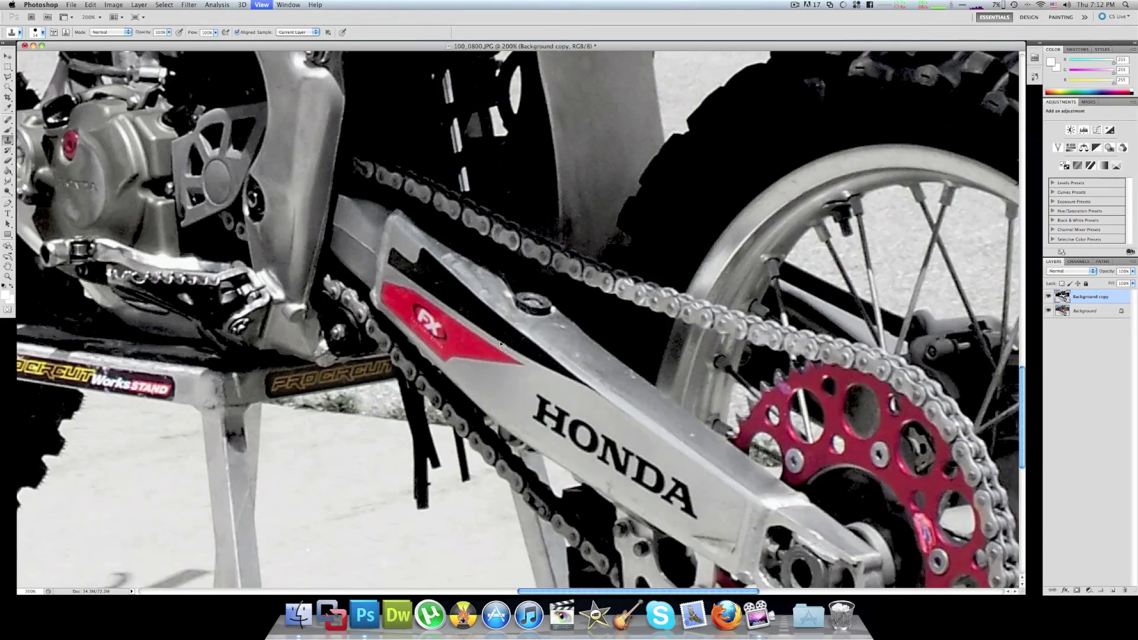
{"action": "scroll", "coordinate": [649, 371], "scroll_direction": "right", "scroll_amount": 15}
{"action": "scroll", "coordinate": [649, 371], "scroll_direction": "down", "scroll_amount": 5}
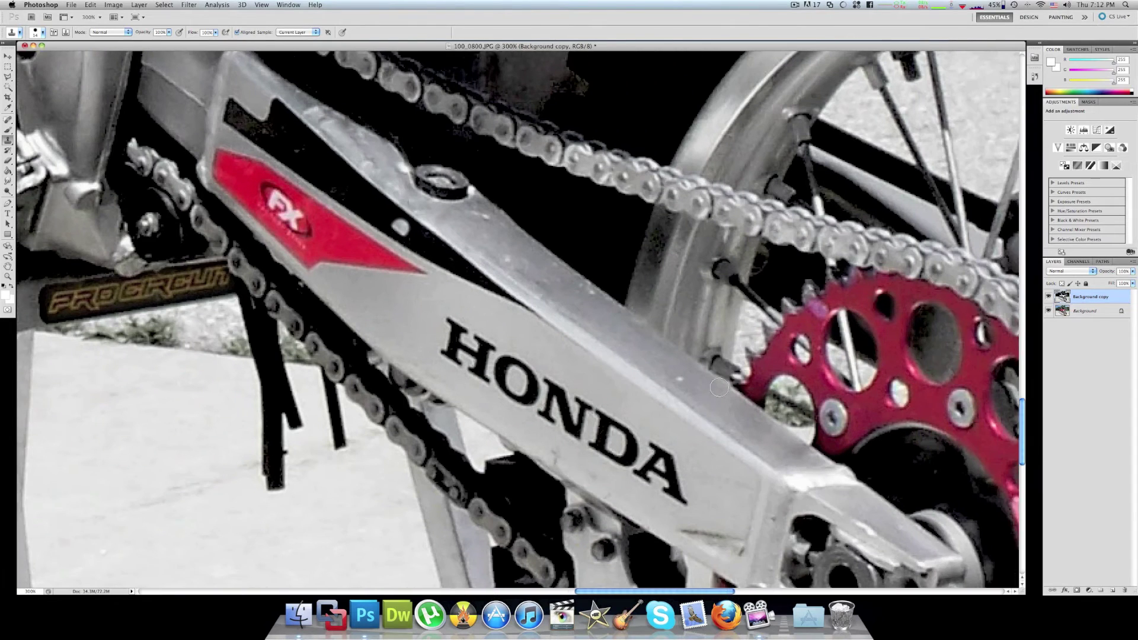
{"action": "scroll", "coordinate": [761, 382], "scroll_direction": "right", "scroll_amount": 15}
{"action": "scroll", "coordinate": [760, 382], "scroll_direction": "down", "scroll_amount": 5}
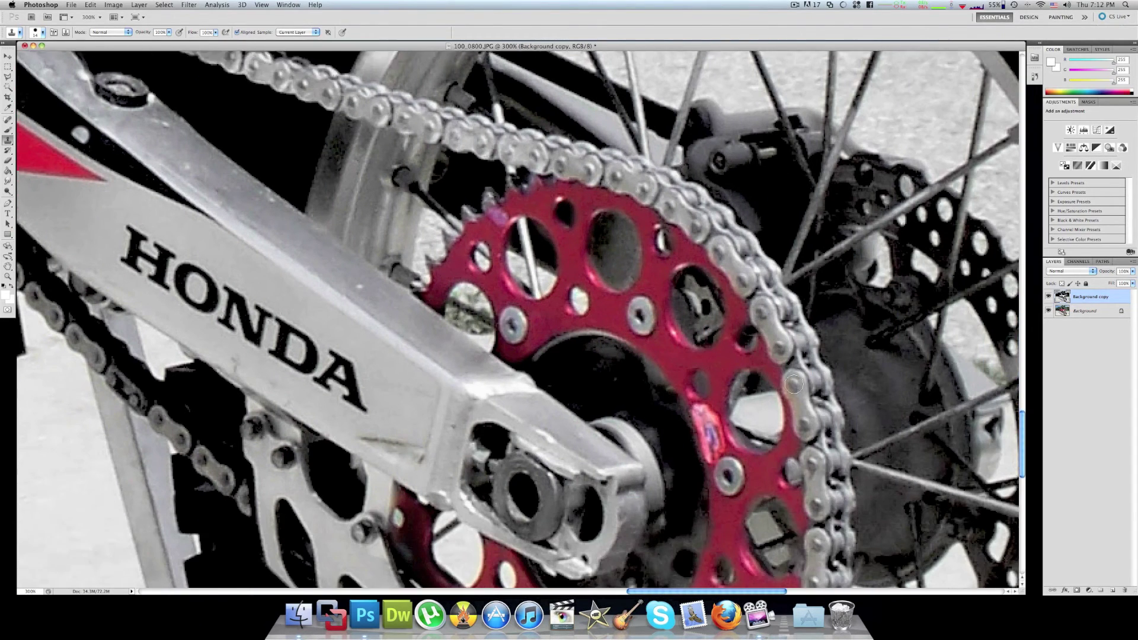
{"action": "scroll", "coordinate": [825, 402], "scroll_direction": "down", "scroll_amount": 8}
{"action": "scroll", "coordinate": [826, 402], "scroll_direction": "right", "scroll_amount": 4}
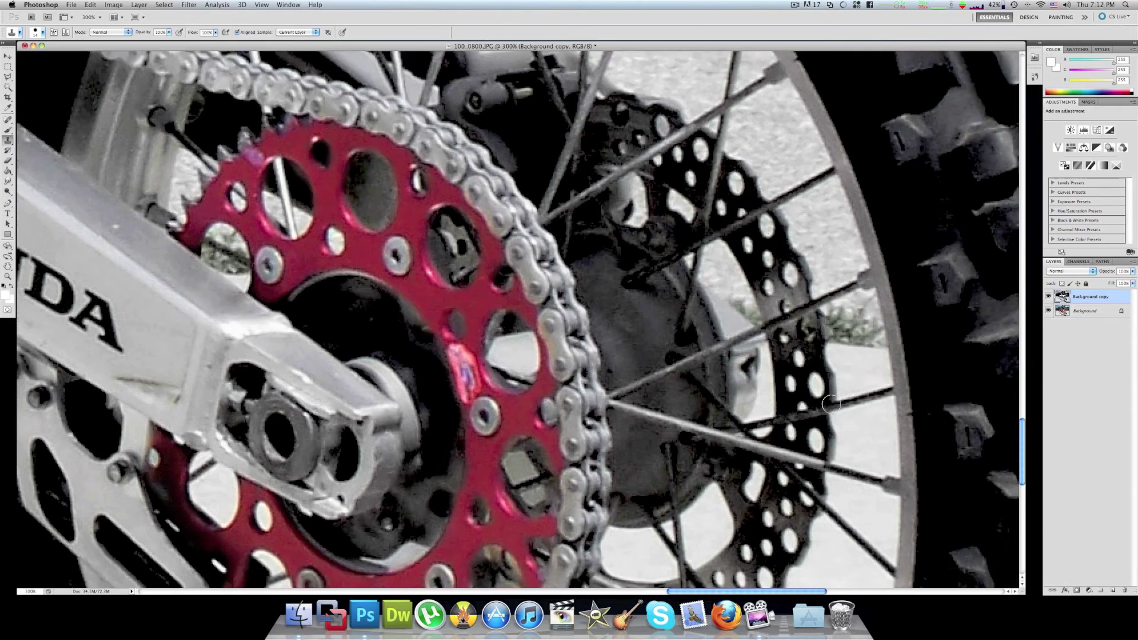
{"action": "scroll", "coordinate": [864, 411], "scroll_direction": "down", "scroll_amount": 10}
{"action": "scroll", "coordinate": [863, 411], "scroll_direction": "right", "scroll_amount": 3}
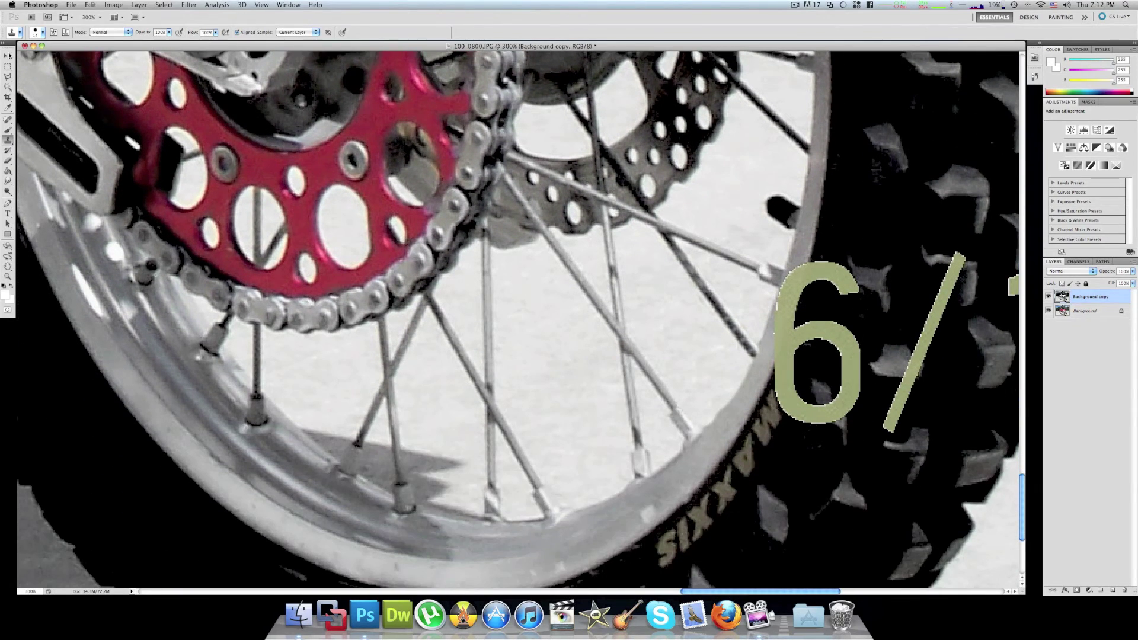
Lasso the cloned patch between the spokes and rim beside the 6.
{"action": "left_click", "coordinate": [8, 77]}
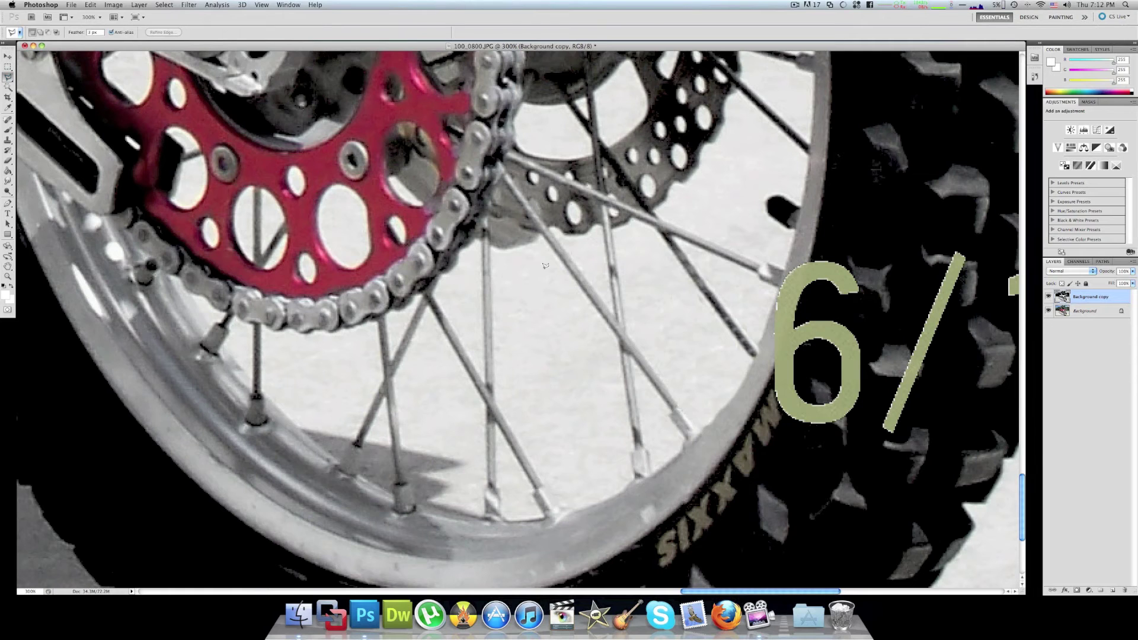
{"action": "left_click_drag", "start_coordinate": [680, 264], "coordinate": [754, 354]}
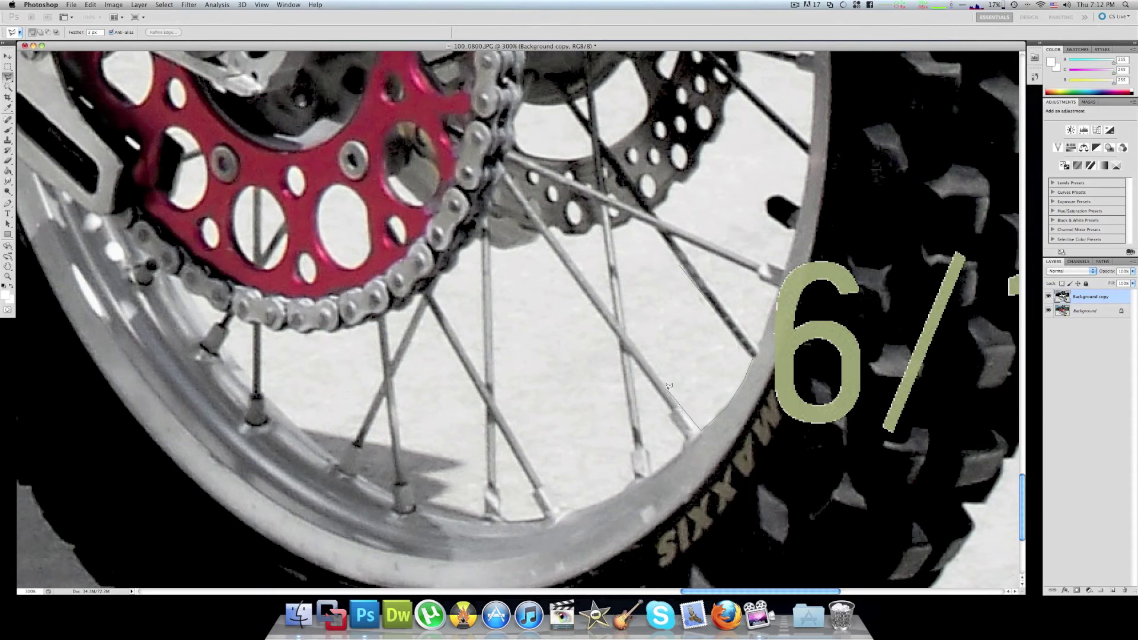
{"action": "mouse_move", "coordinate": [668, 382]}
{"action": "left_mouse_down"}
{"action": "mouse_move", "coordinate": [639, 313]}
{"action": "mouse_move", "coordinate": [659, 271]}
{"action": "left_mouse_up"}
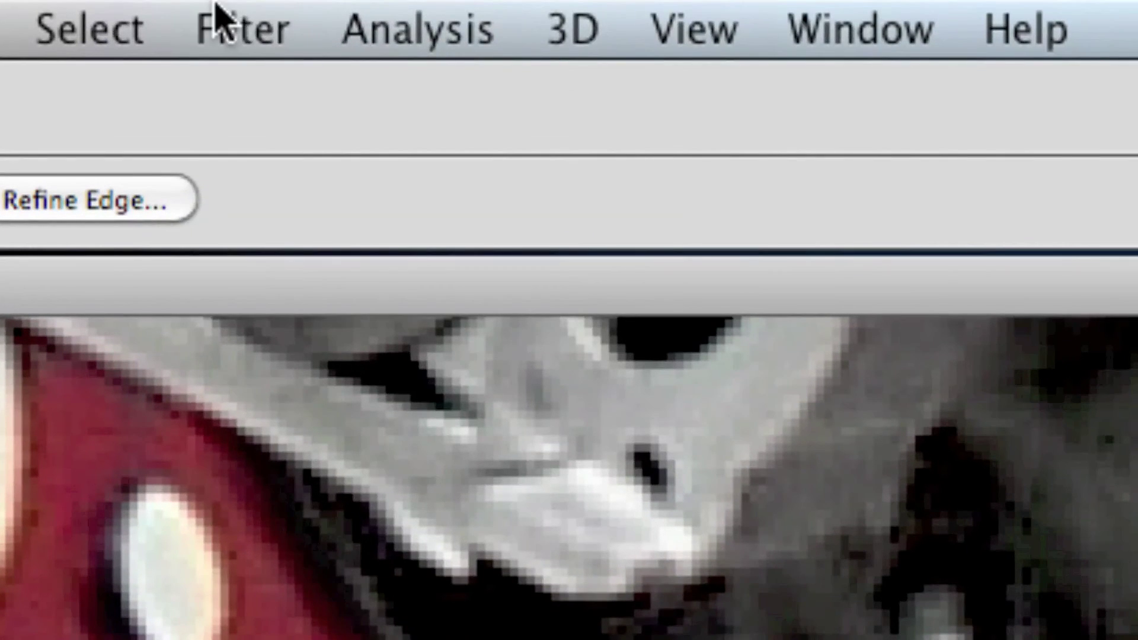
Apply a Gaussian Blur with Radius of about 0.1 pixels to the selected patch.
{"action": "left_click", "coordinate": [226, 17]}
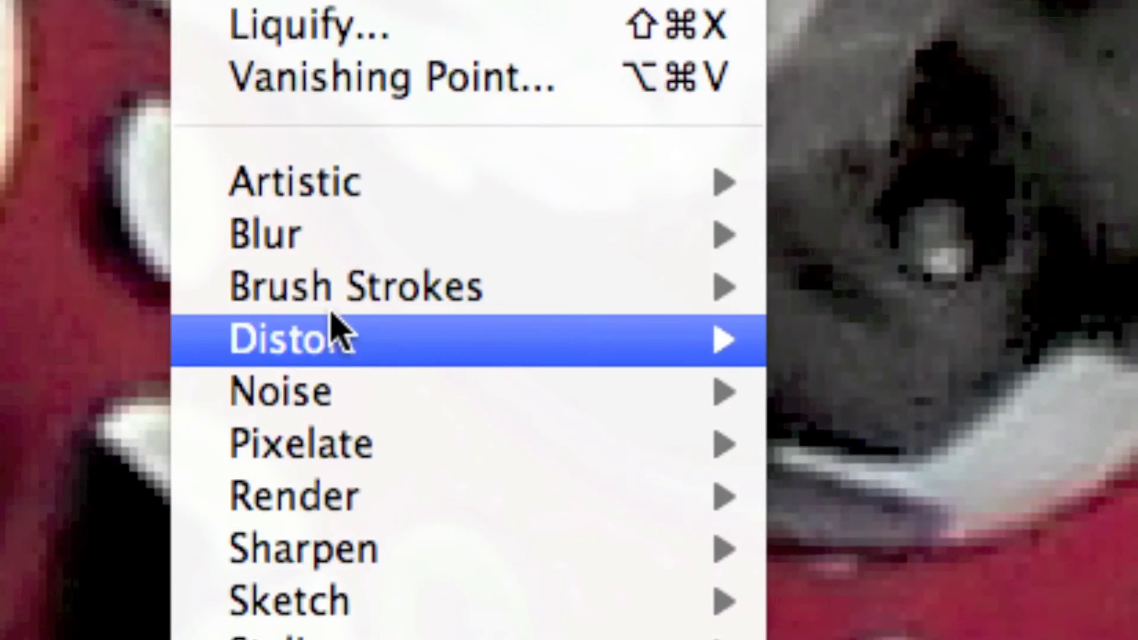
{"action": "mouse_move", "coordinate": [325, 246]}
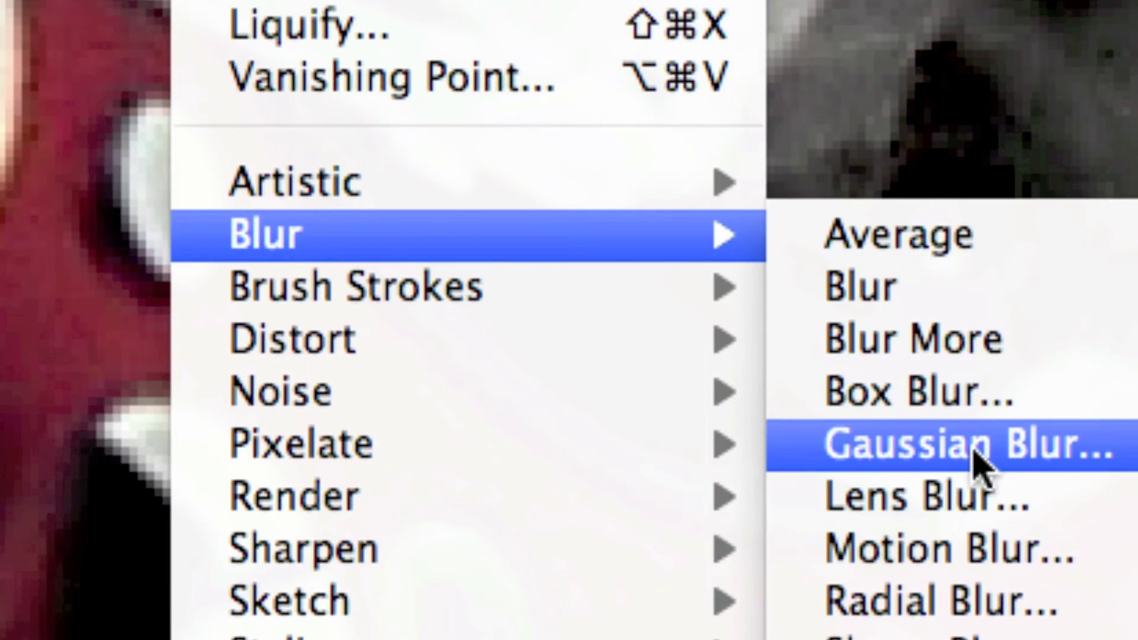
{"action": "left_click", "coordinate": [976, 454]}
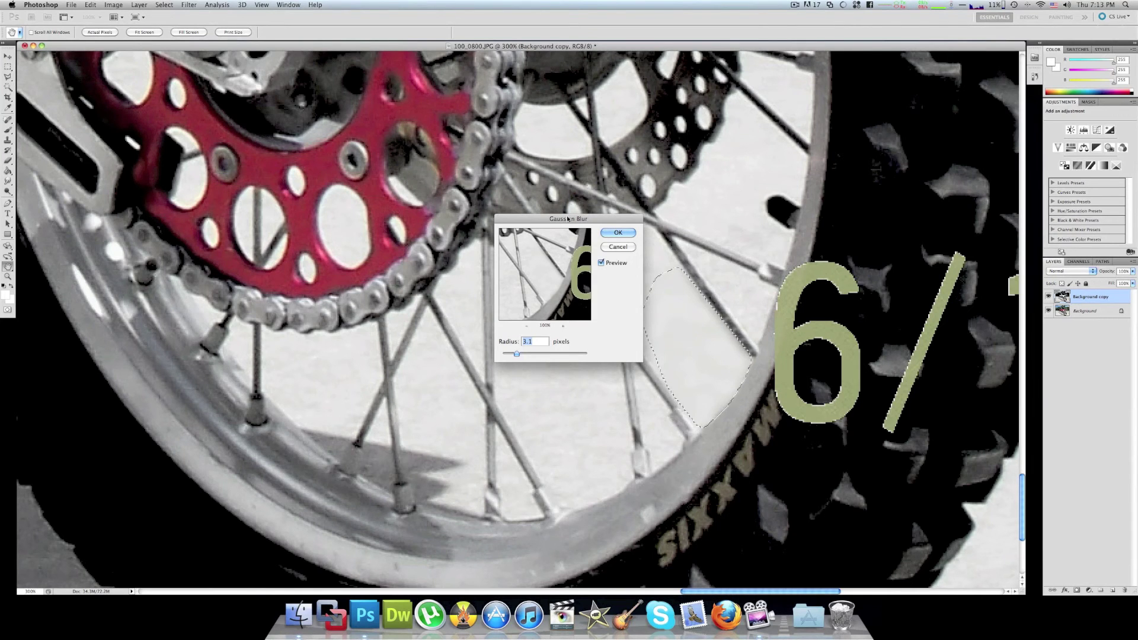
{"action": "left_click_drag", "start_coordinate": [565, 218], "coordinate": [462, 220]}
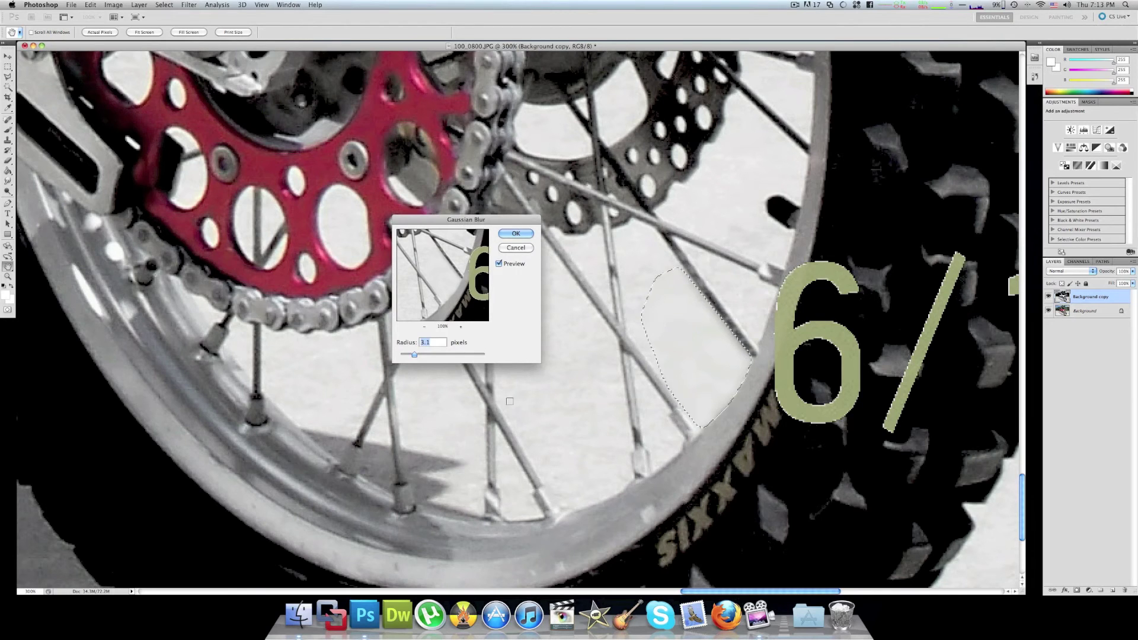
{"action": "left_click_drag", "start_coordinate": [411, 355], "coordinate": [405, 356]}
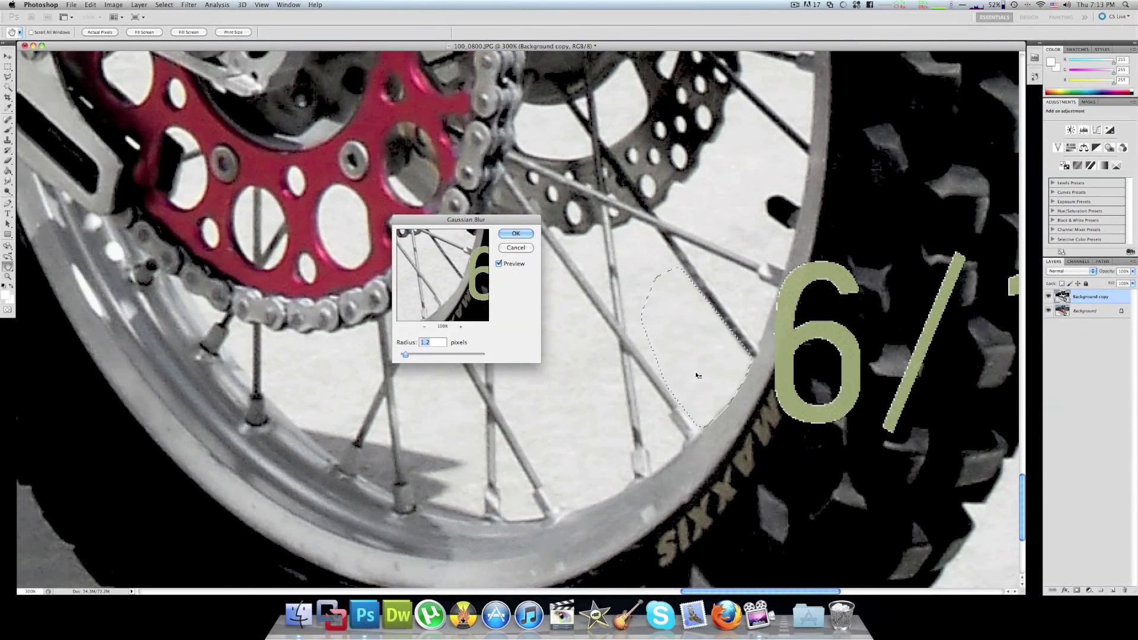
{"action": "left_click_drag", "start_coordinate": [406, 356], "coordinate": [404, 354]}
Apply the blur to the selected patch and zoom in on the remaining date digits.
{"action": "left_click", "coordinate": [515, 249]}
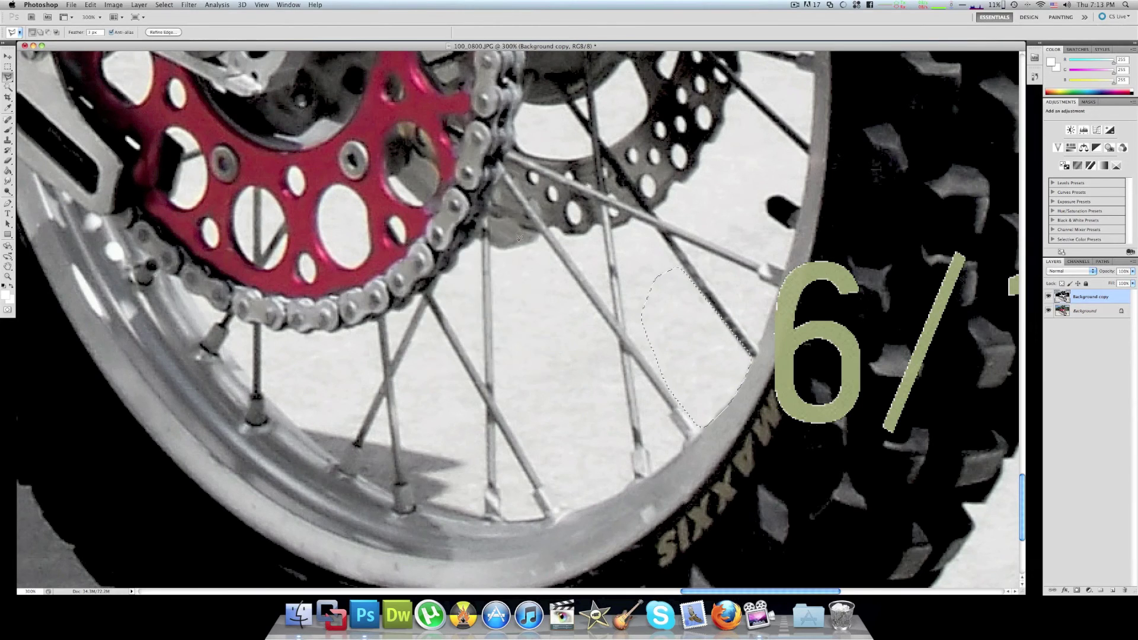
{"action": "scroll", "coordinate": [755, 379], "scroll_direction": "right", "scroll_amount": 5}
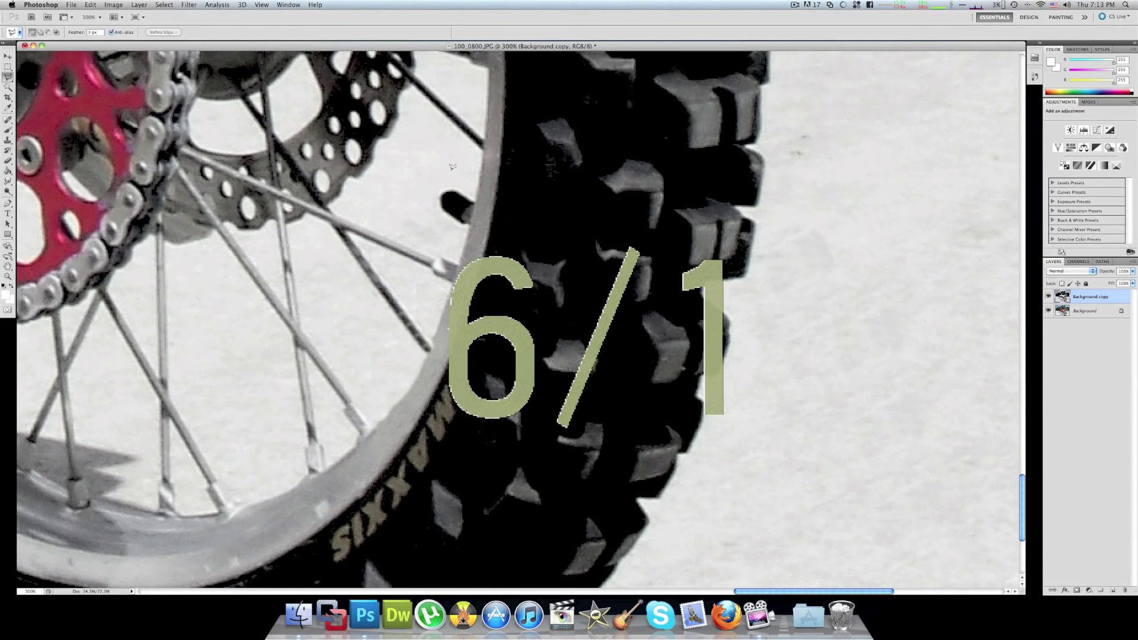
{"action": "key", "text": "super+plus"}
{"action": "scroll", "coordinate": [427, 409], "scroll_direction": "down", "scroll_amount": 3}
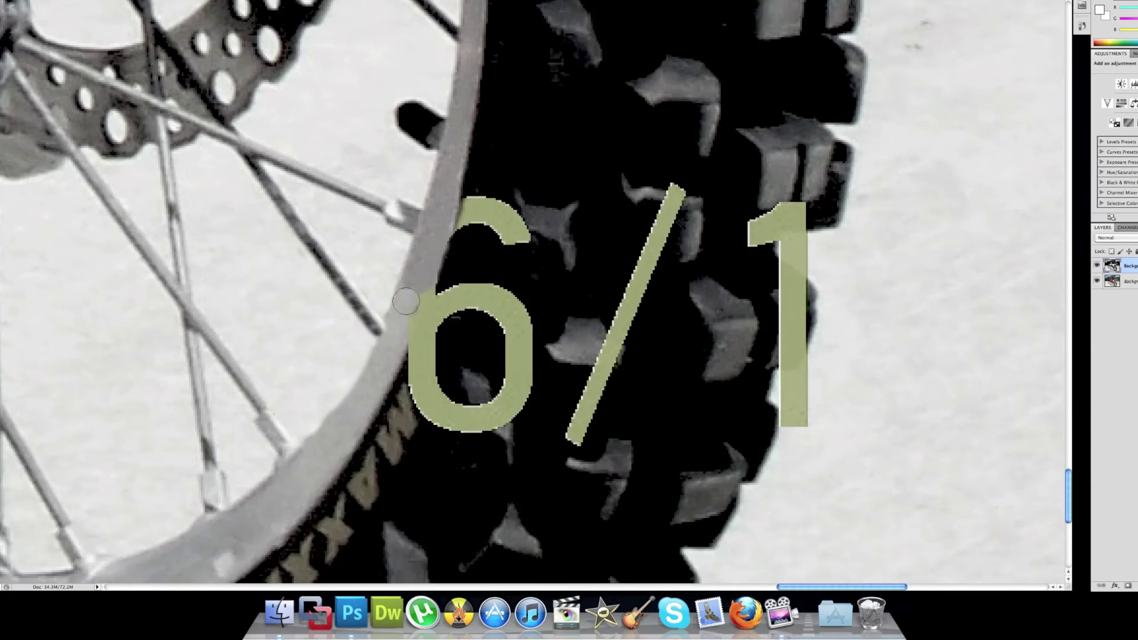
Paint black over the 6 and the slash of the date stamp on the tyre.
{"action": "mouse_move", "coordinate": [388, 379]}
{"action": "left_mouse_down"}
{"action": "mouse_move", "coordinate": [433, 311]}
{"action": "mouse_move", "coordinate": [462, 202]}
{"action": "mouse_move", "coordinate": [409, 323]}
{"action": "left_mouse_up"}
{"action": "mouse_move", "coordinate": [519, 332]}
{"action": "left_mouse_down"}
{"action": "mouse_move", "coordinate": [551, 350]}
{"action": "mouse_move", "coordinate": [481, 460]}
{"action": "left_mouse_up"}
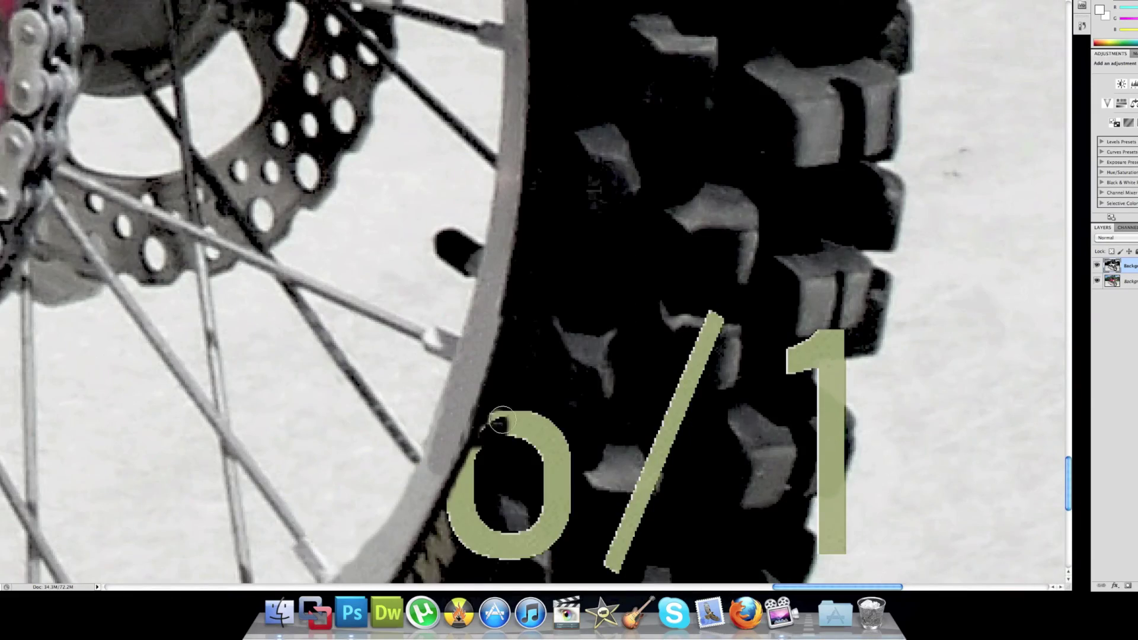
{"action": "scroll", "coordinate": [480, 415], "scroll_direction": "down", "scroll_amount": 2}
{"action": "mouse_move", "coordinate": [481, 415]}
{"action": "left_mouse_down"}
{"action": "mouse_move", "coordinate": [484, 495]}
{"action": "mouse_move", "coordinate": [505, 494]}
{"action": "mouse_move", "coordinate": [548, 461]}
{"action": "mouse_move", "coordinate": [556, 414]}
{"action": "mouse_move", "coordinate": [571, 427]}
{"action": "mouse_move", "coordinate": [698, 299]}
{"action": "mouse_move", "coordinate": [616, 441]}
{"action": "mouse_move", "coordinate": [632, 409]}
{"action": "mouse_move", "coordinate": [717, 537]}
{"action": "mouse_move", "coordinate": [643, 464]}
{"action": "mouse_move", "coordinate": [748, 301]}
{"action": "left_mouse_up"}
{"action": "scroll", "coordinate": [748, 301], "scroll_direction": "right", "scroll_amount": 5}
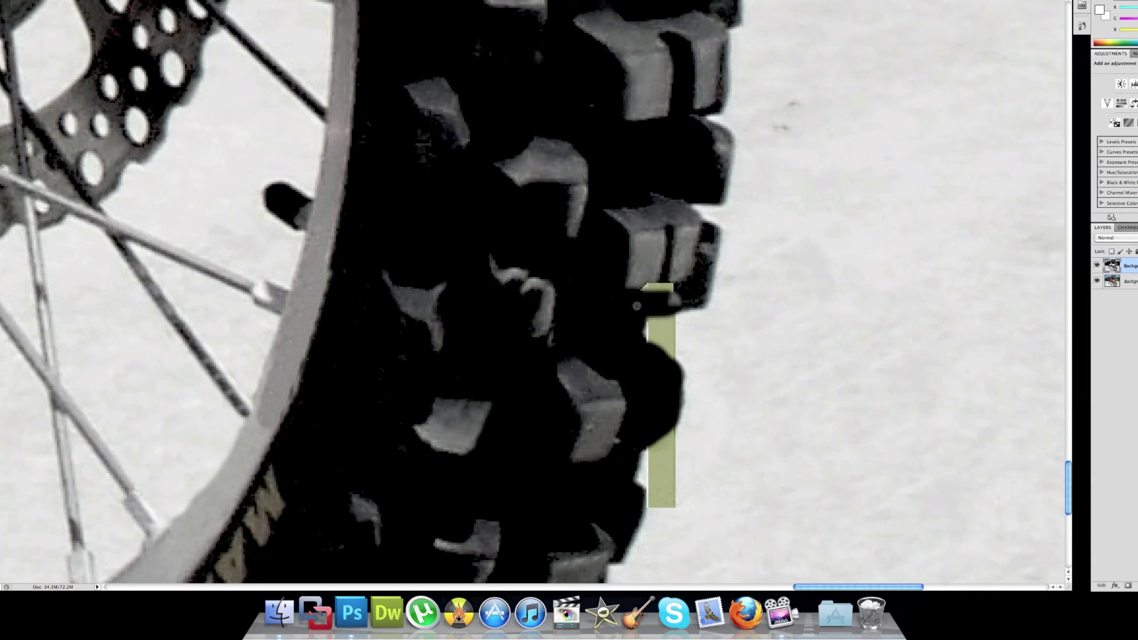